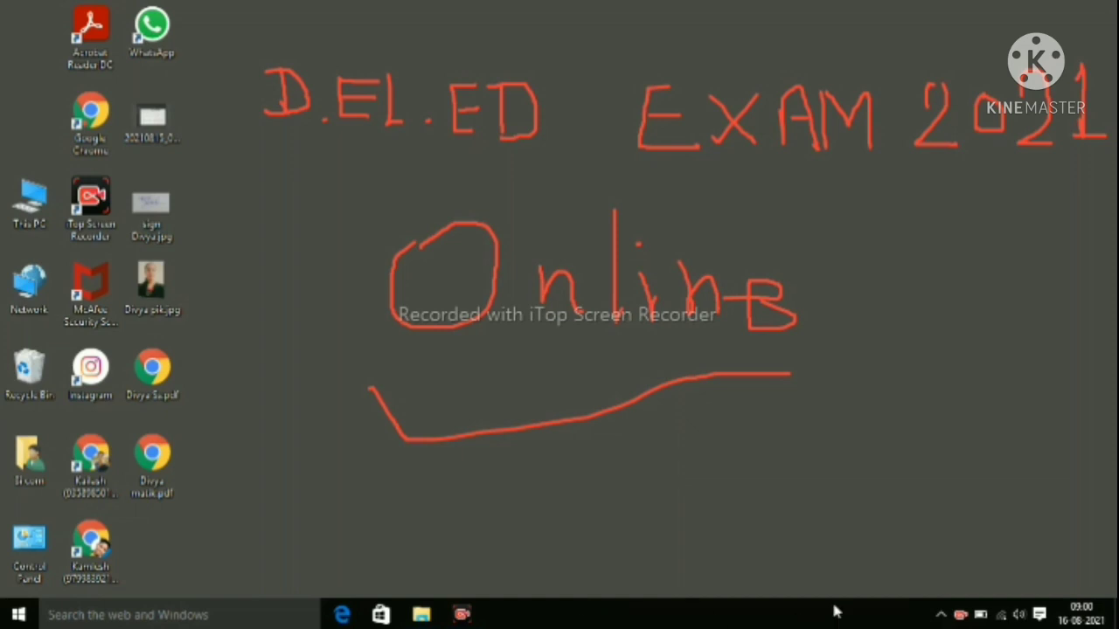
Switch to Google Chrome, search for shala darpan and open the Integrated ShalaDarpan, Rajasthan site
click(899, 576)
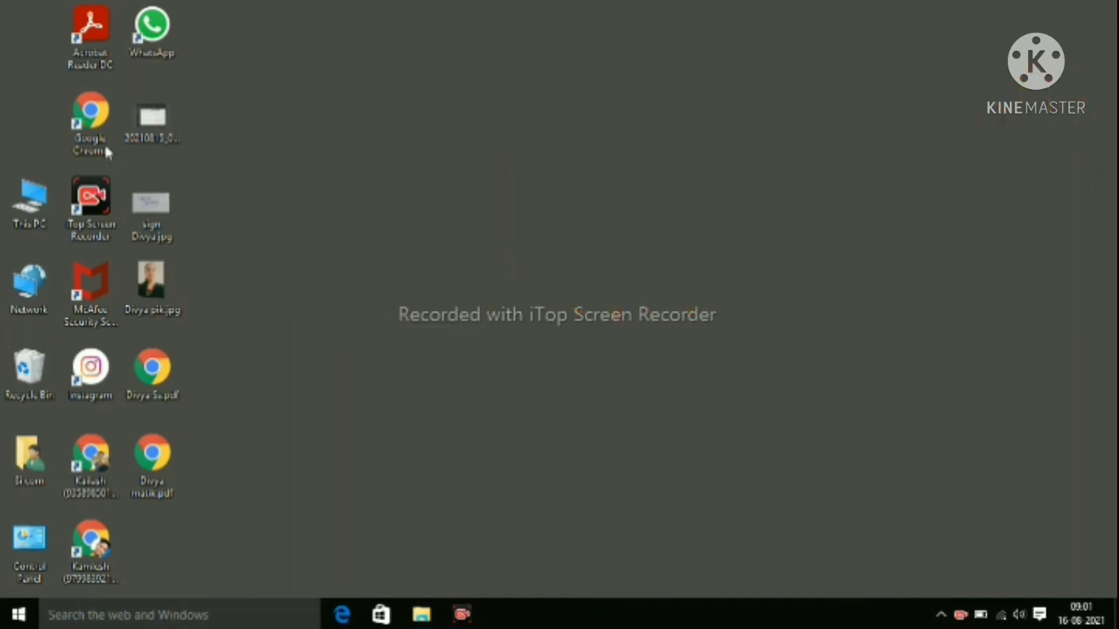
click(91, 122)
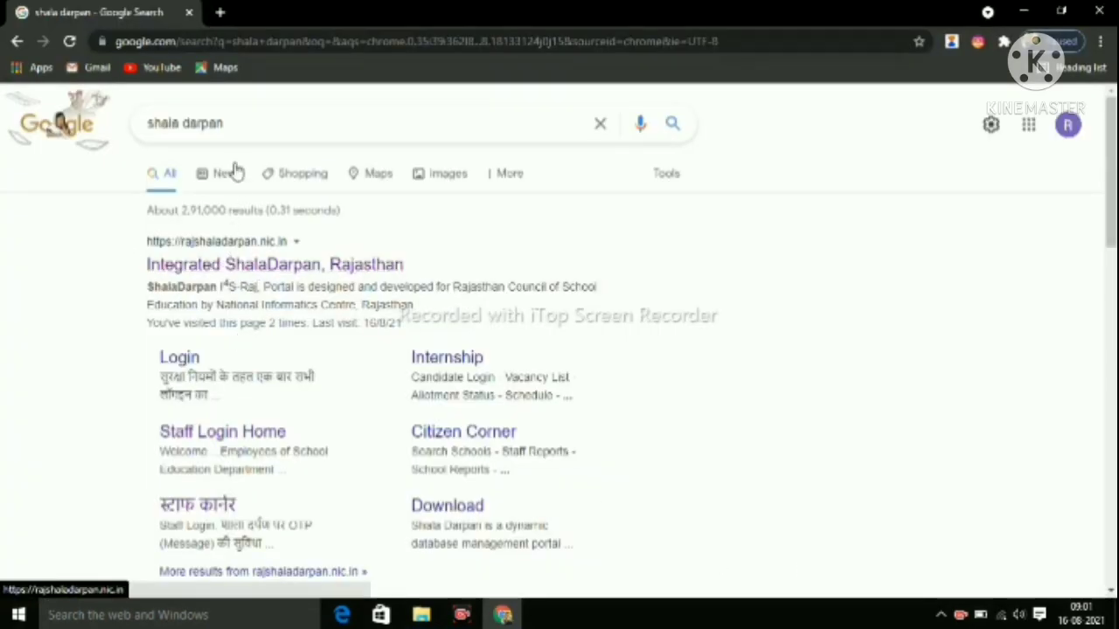
click(215, 265)
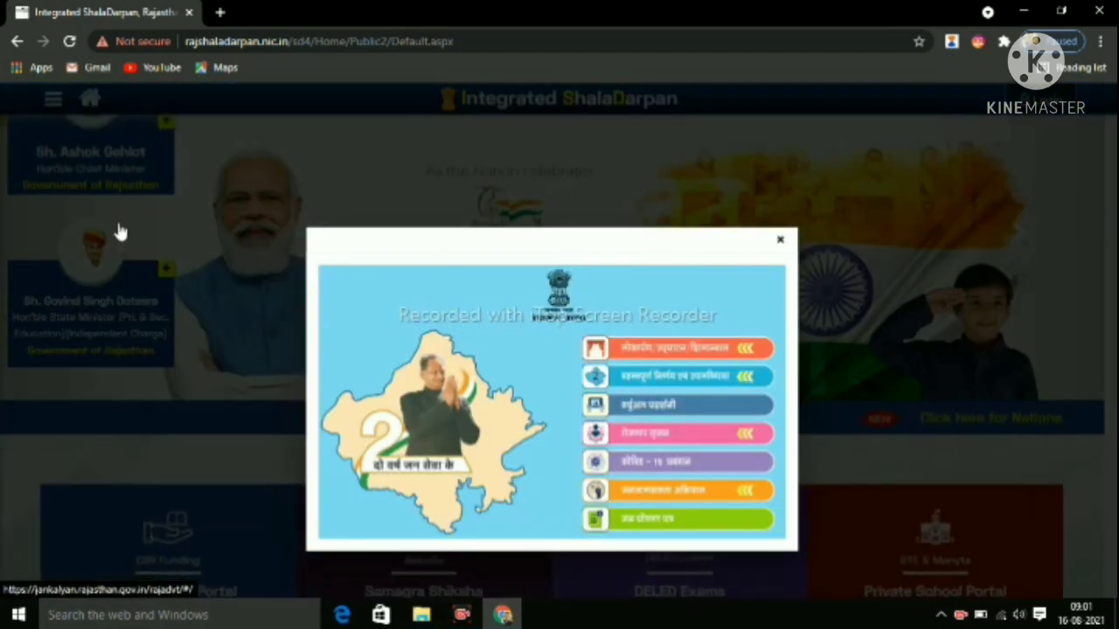
Dismiss the announcement popup on the ShalaDarpan home page and open the DELED Exams portal
click(782, 246)
scroll(514, 329, down, 3)
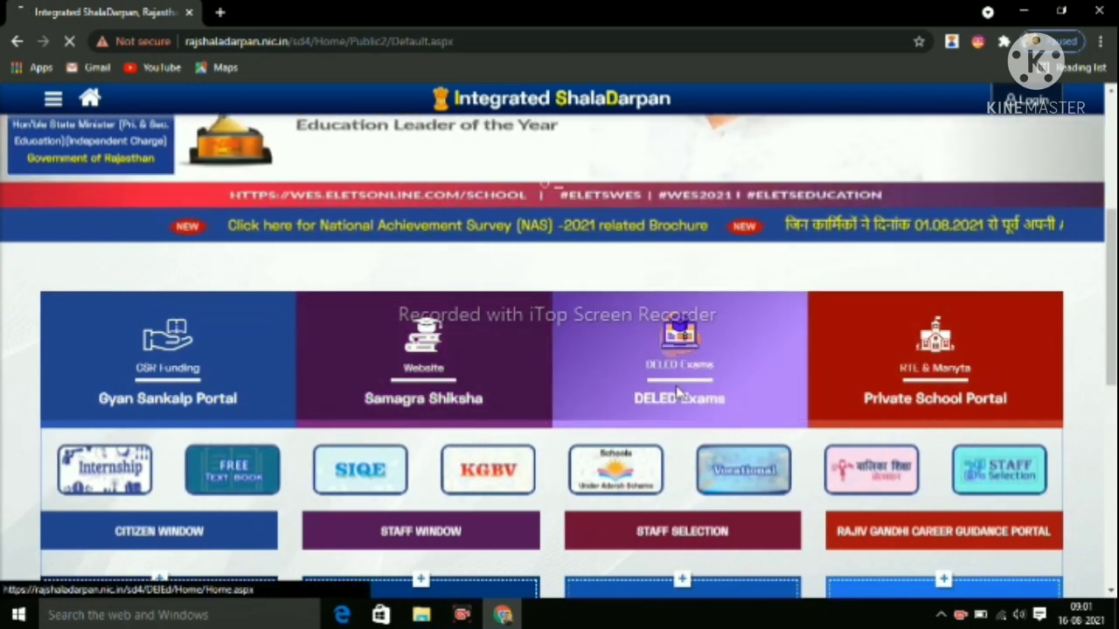
click(679, 393)
Open the Student Login, enter the username, account password and captcha code, and log in
scroll(516, 383, down, 1)
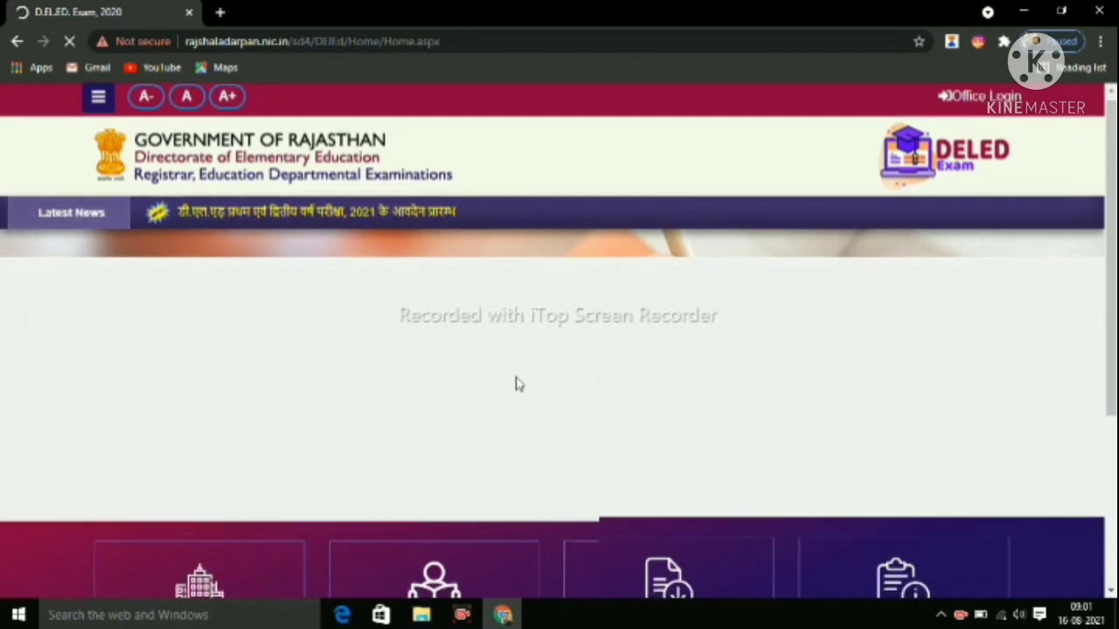
scroll(514, 377, down, 1)
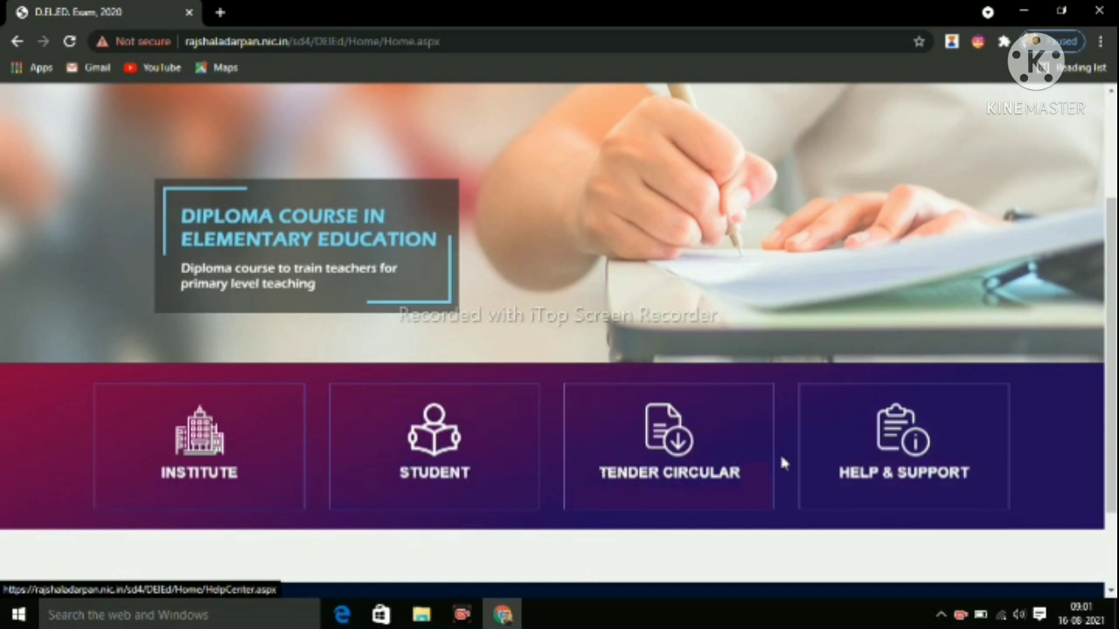
click(425, 480)
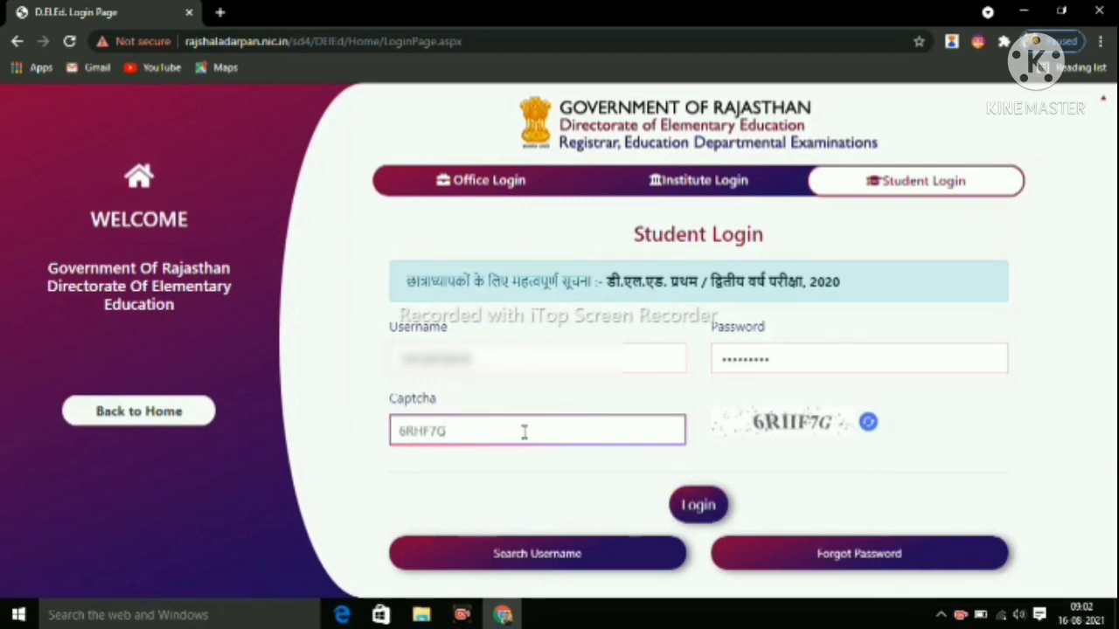
click(699, 507)
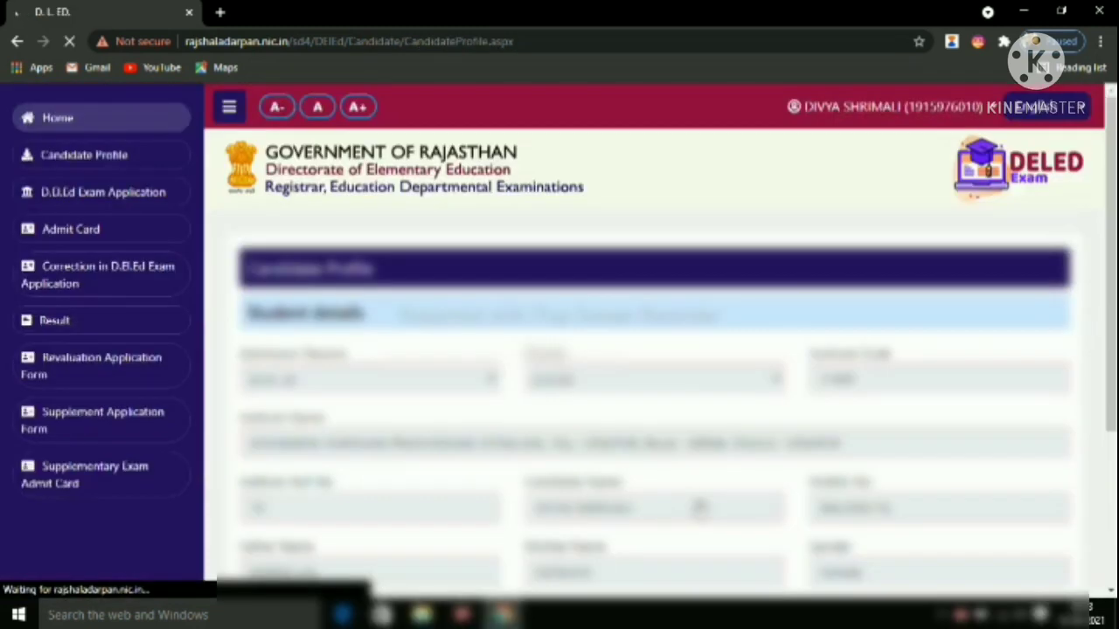
Review the student details in the candidate profile and open the D.El.Ed Exam Application
scroll(562, 385, down, 2)
scroll(562, 367, down, 2)
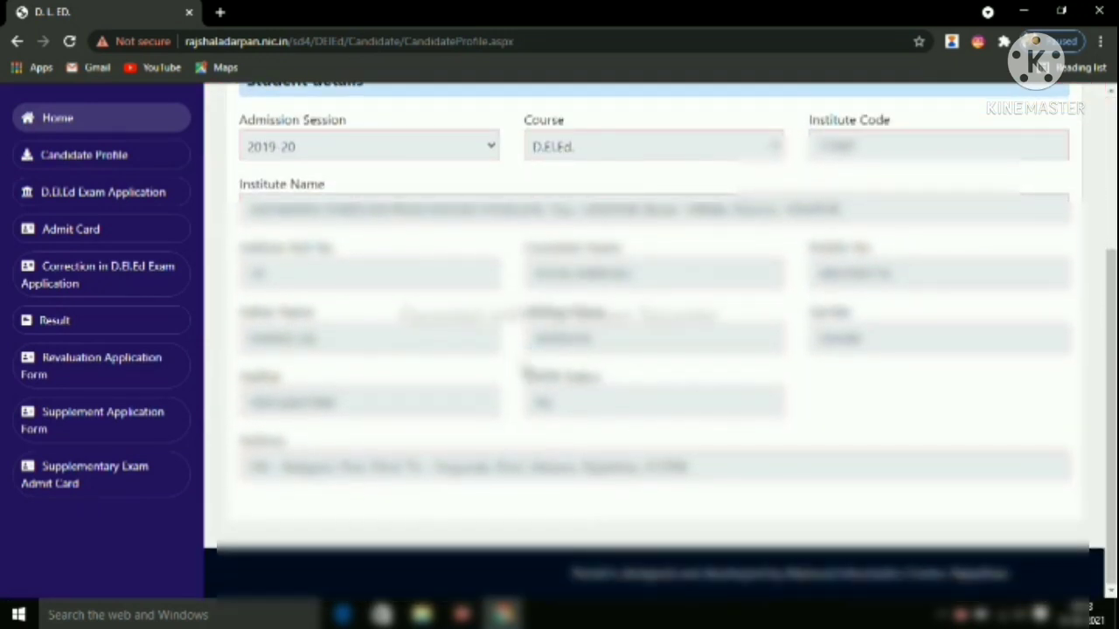
scroll(529, 366, up, 1)
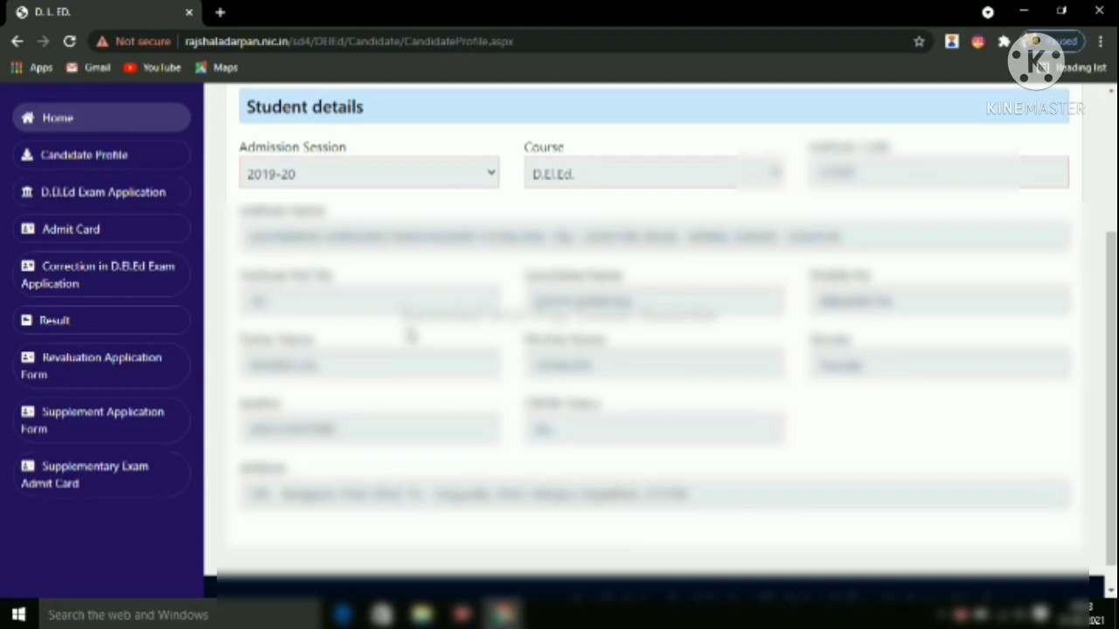
scroll(410, 329, up, 2)
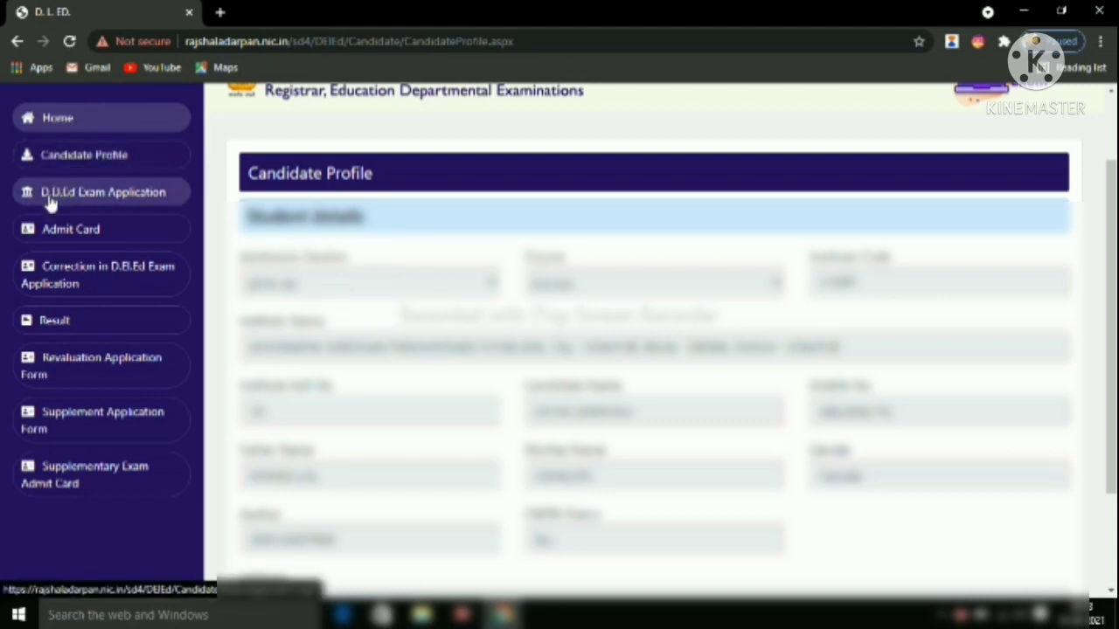
click(128, 199)
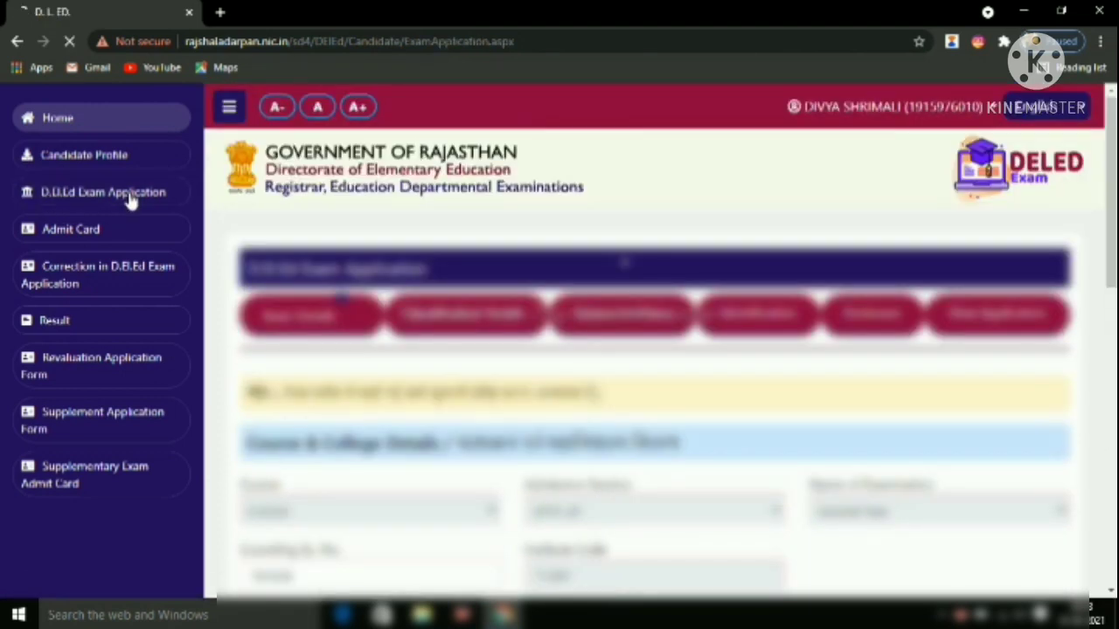
Examine the course and college details, candidate basic details and contact details in the exam application
scroll(323, 310, down, 3)
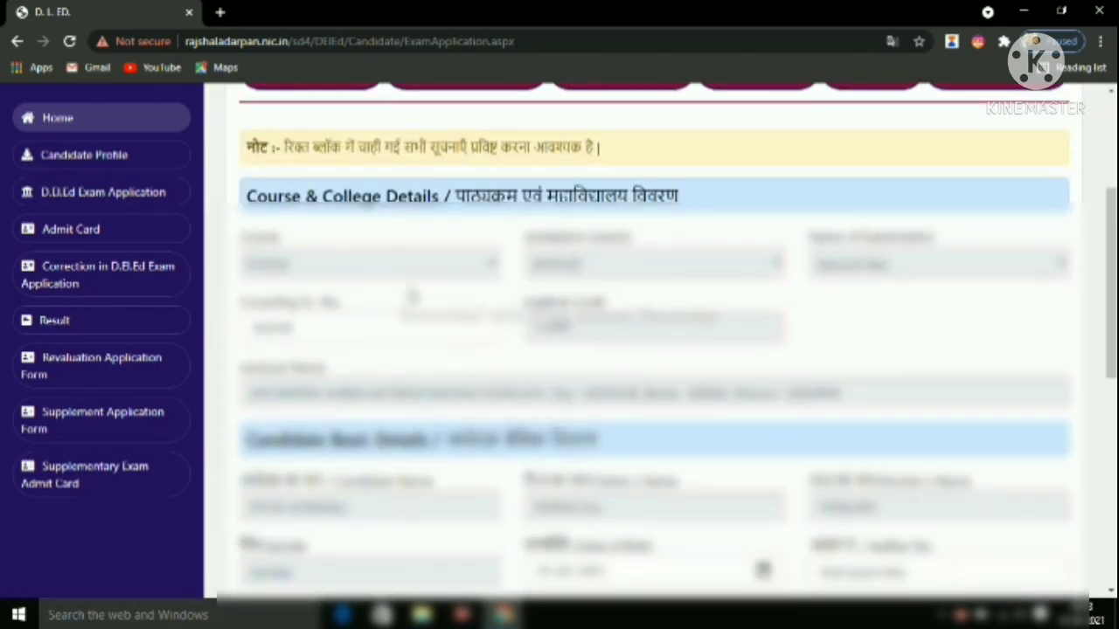
scroll(411, 297, down, 1)
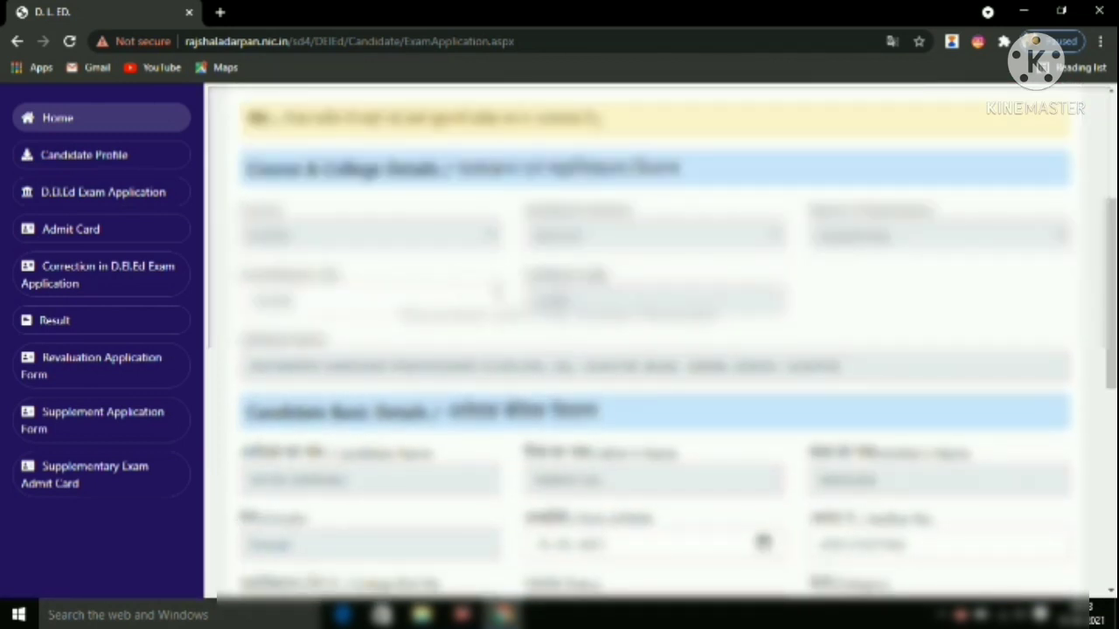
scroll(656, 341, down, 3)
scroll(500, 303, up, 1)
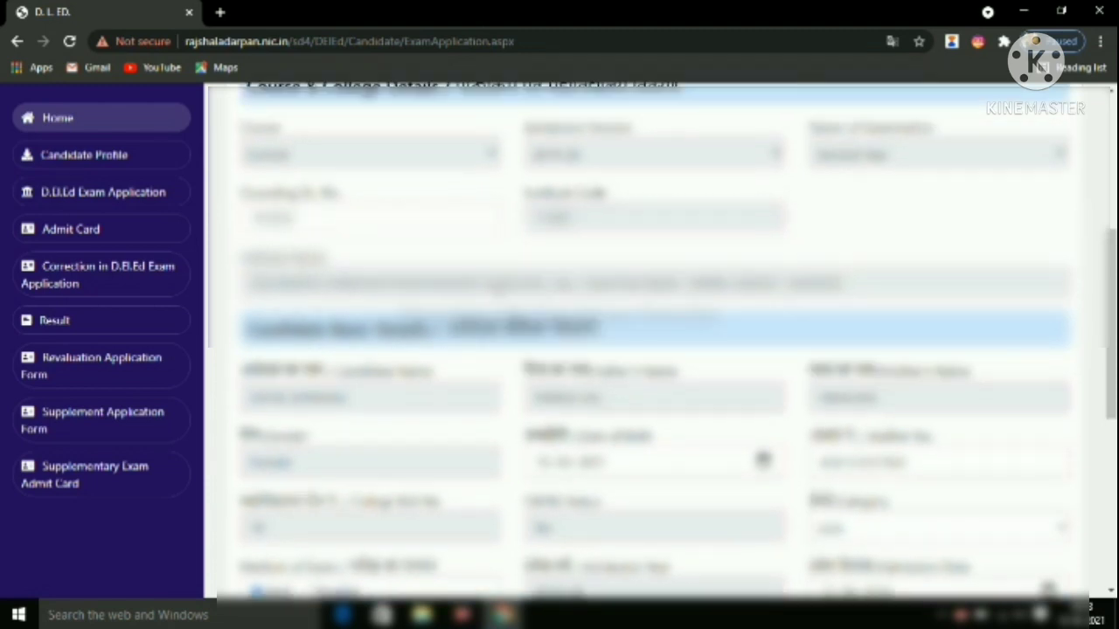
scroll(503, 304, down, 3)
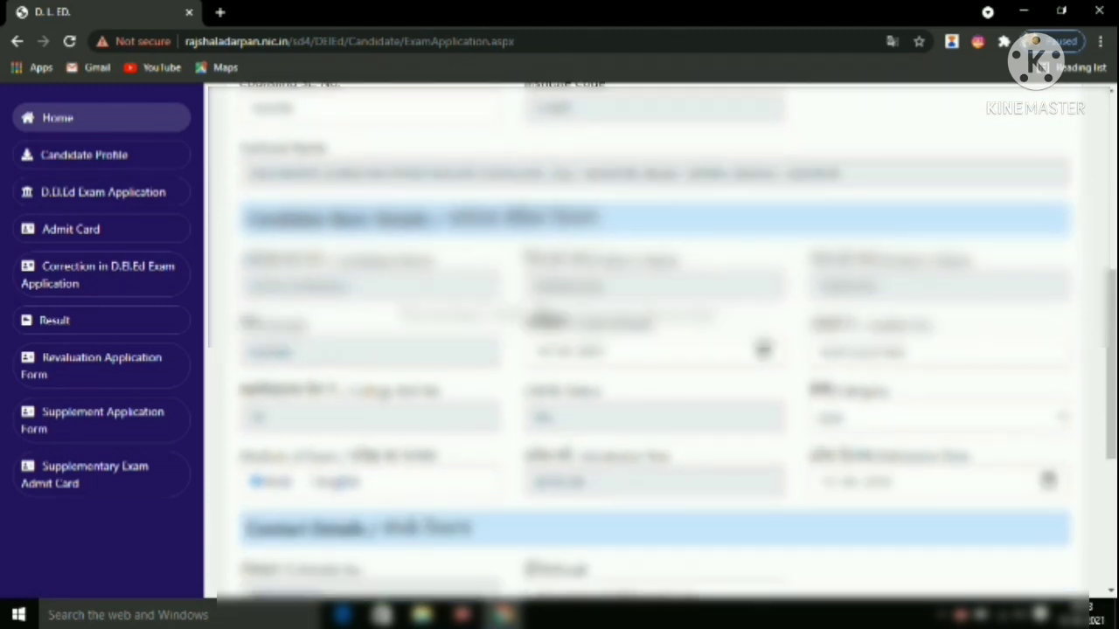
scroll(542, 314, down, 2)
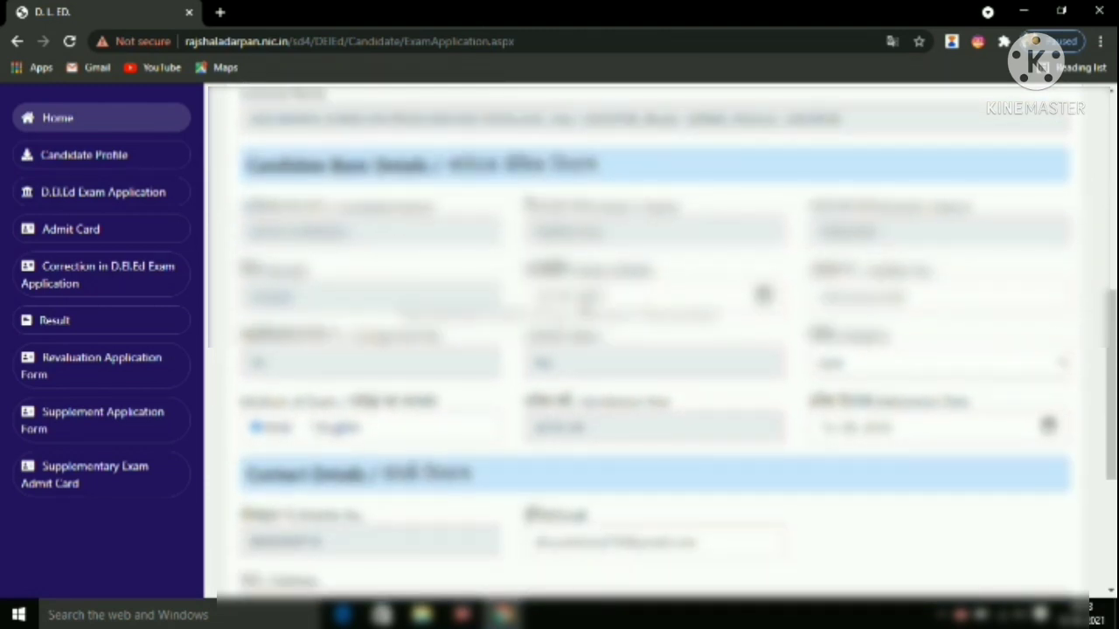
scroll(679, 361, down, 2)
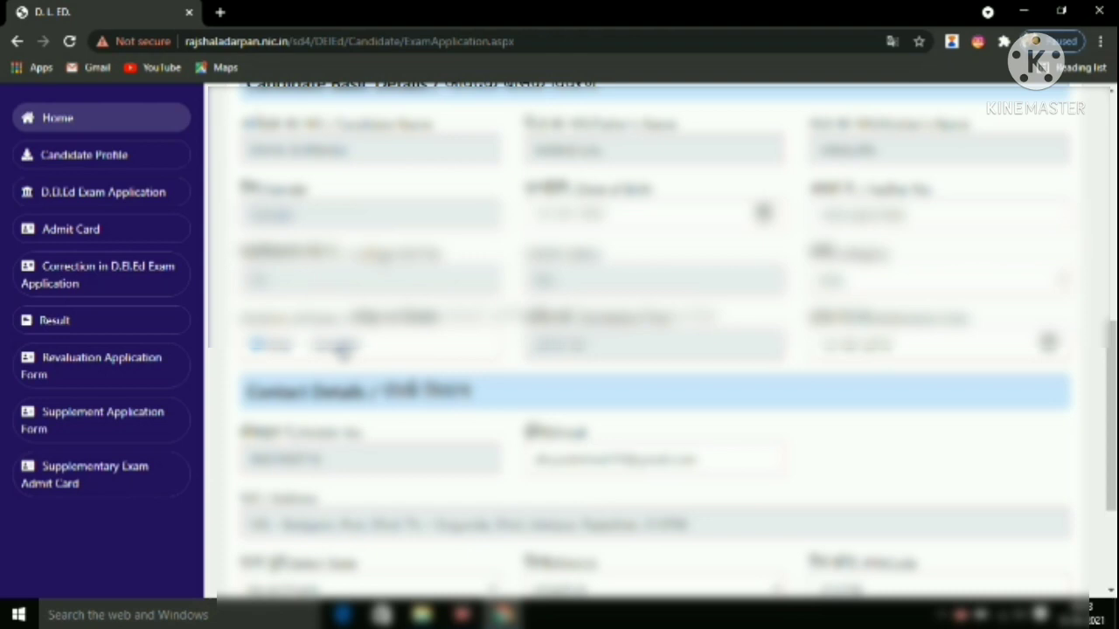
scroll(341, 348, down, 1)
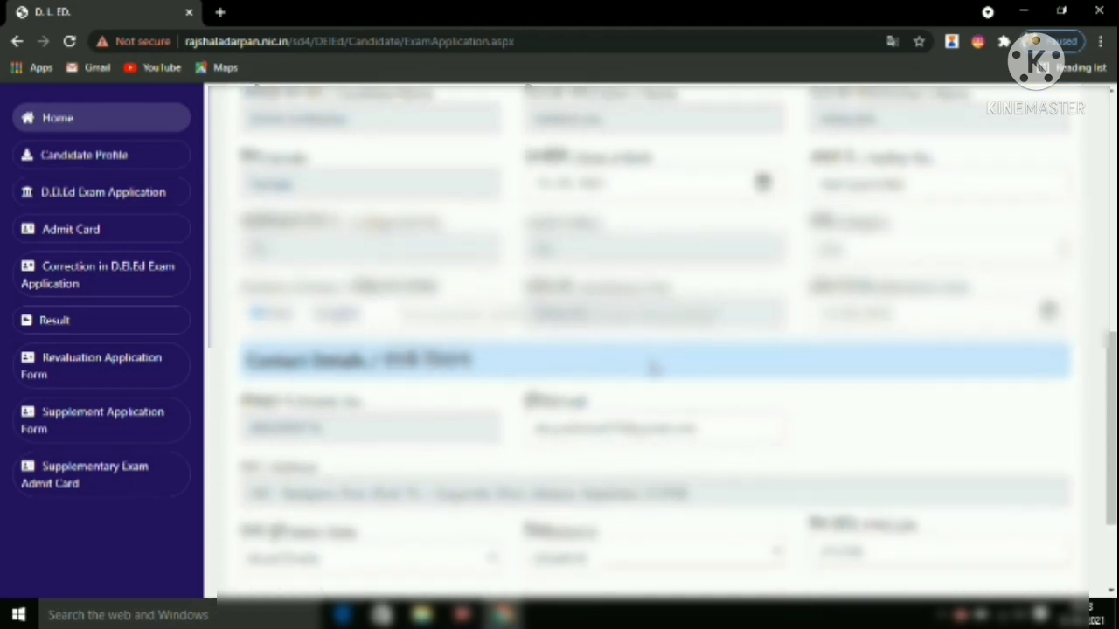
scroll(654, 367, down, 1)
scroll(612, 376, up, 1)
scroll(562, 391, down, 1)
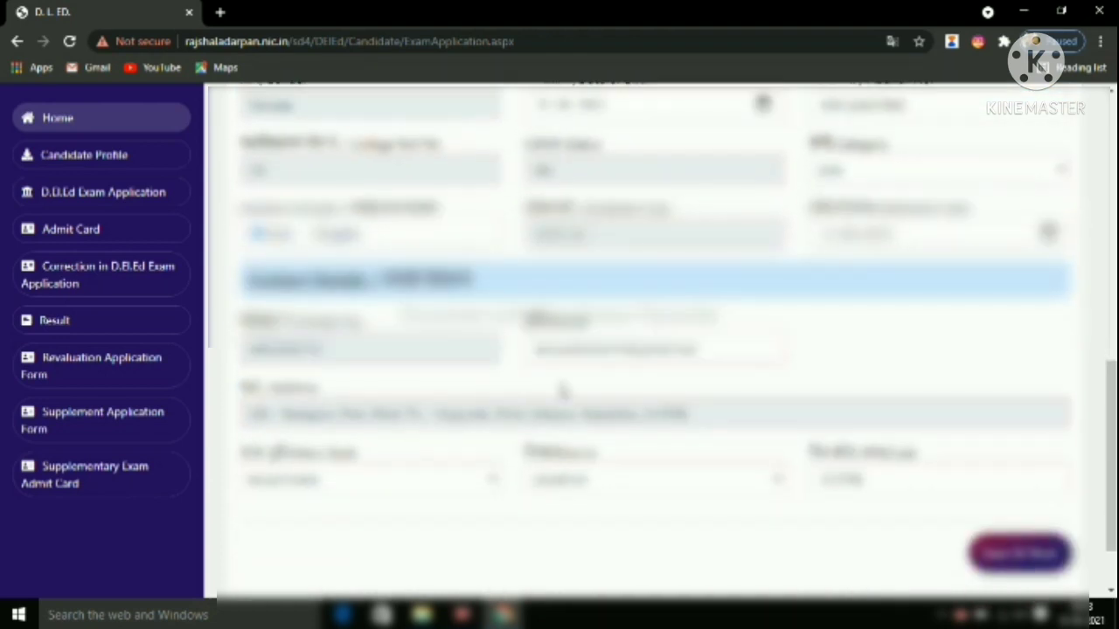
Check the contact details, save the basic details and proceed to the candidate qualification details
scroll(385, 402, down, 1)
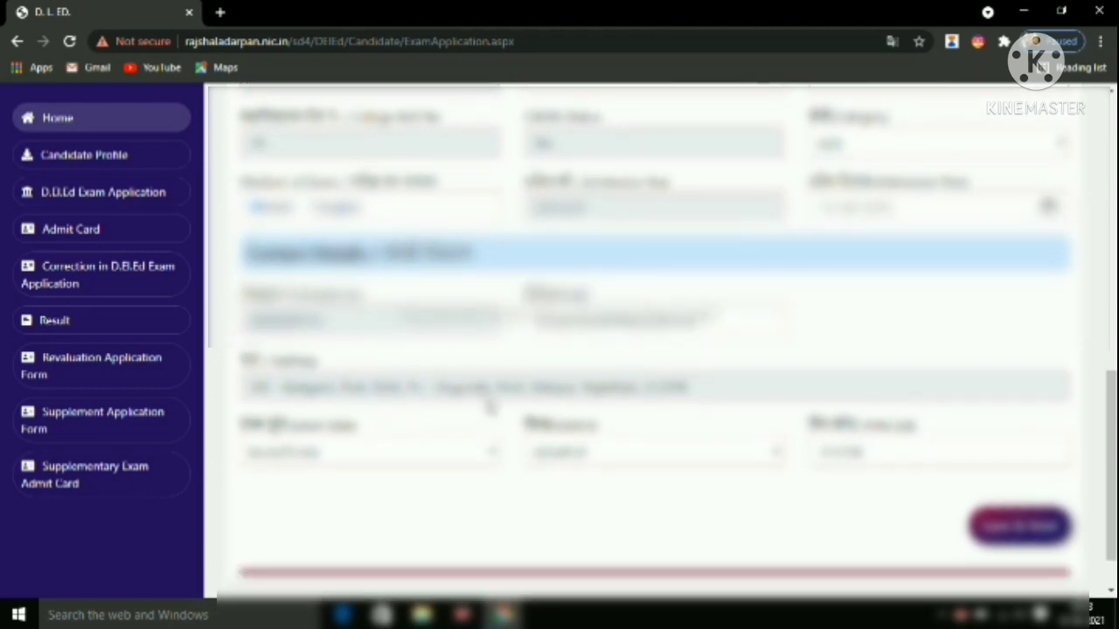
scroll(647, 455, up, 1)
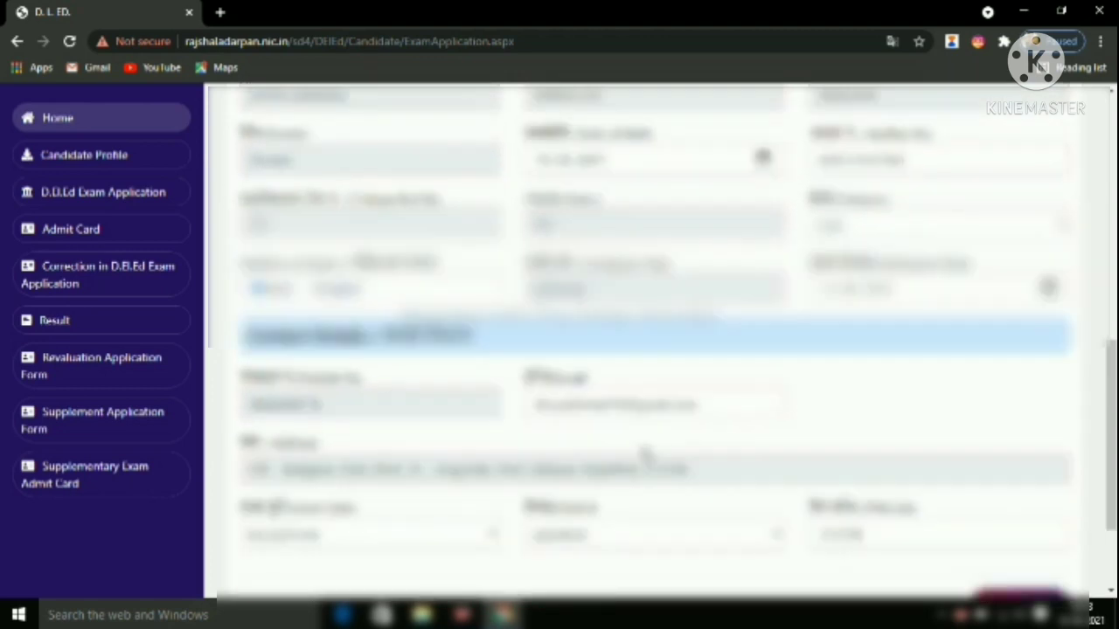
scroll(700, 472, down, 1)
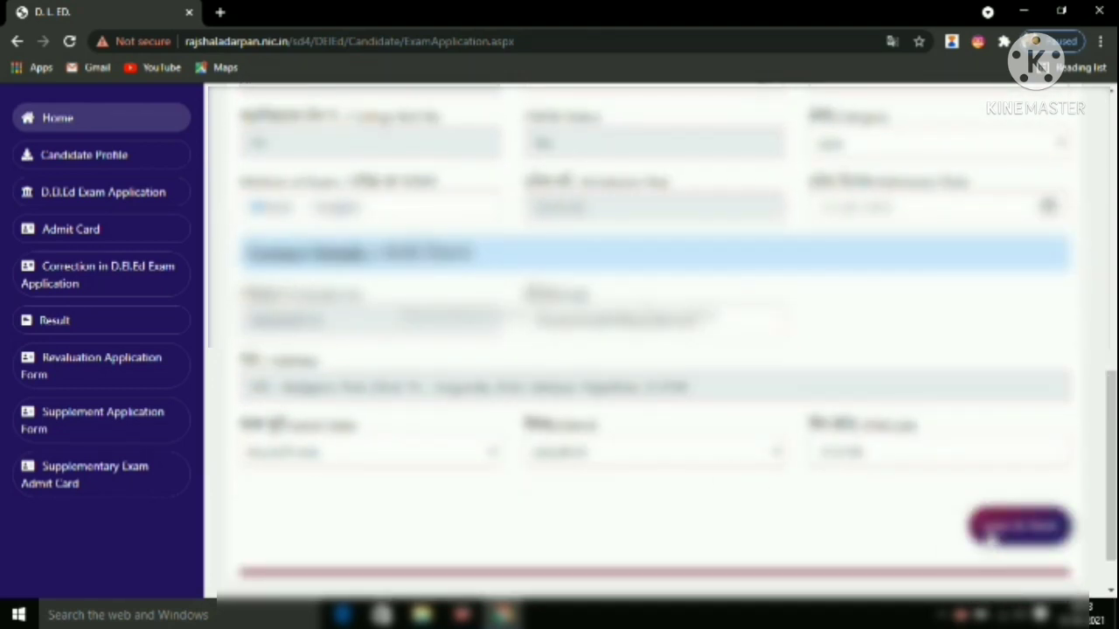
click(1021, 529)
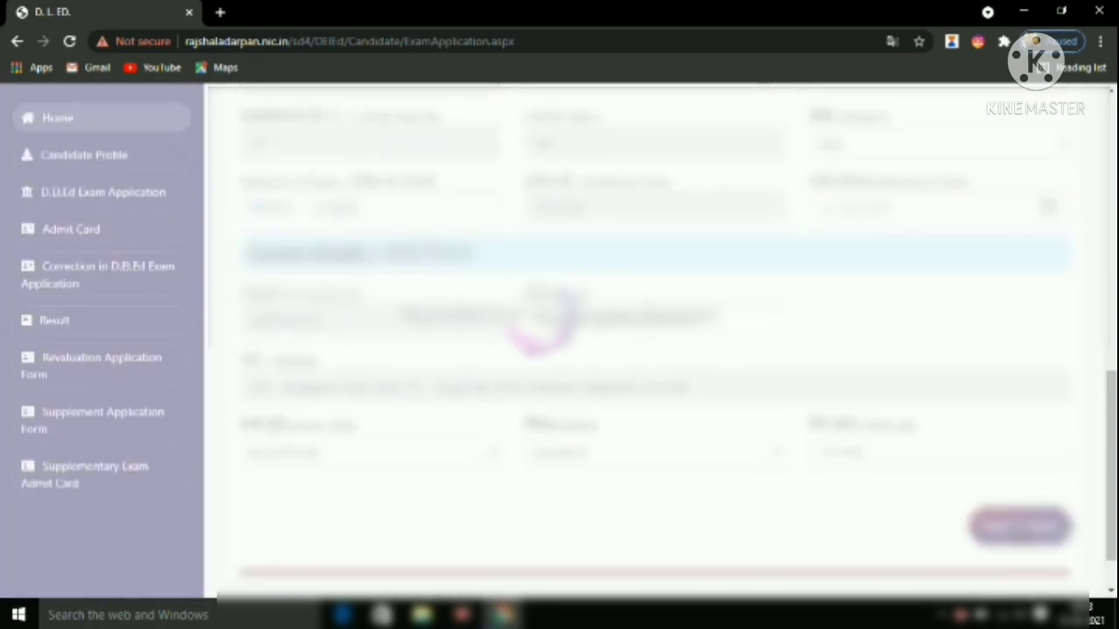
Set the board name to RBSE for both the Secondary and the Sr. Secondary qualification rows
scroll(653, 336, up, 1)
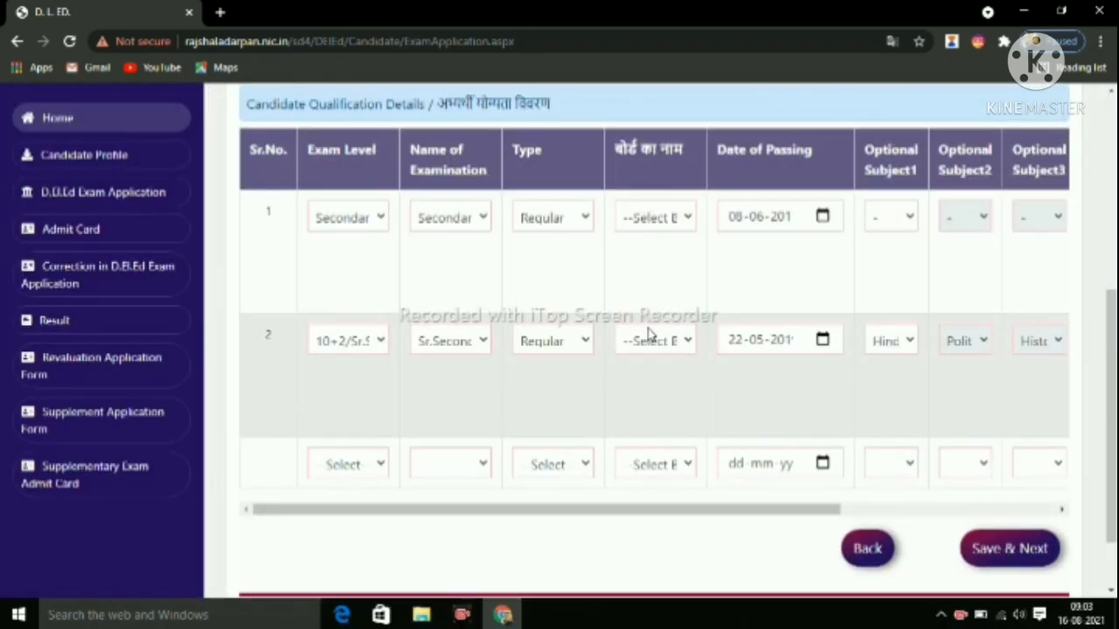
scroll(365, 261, up, 1)
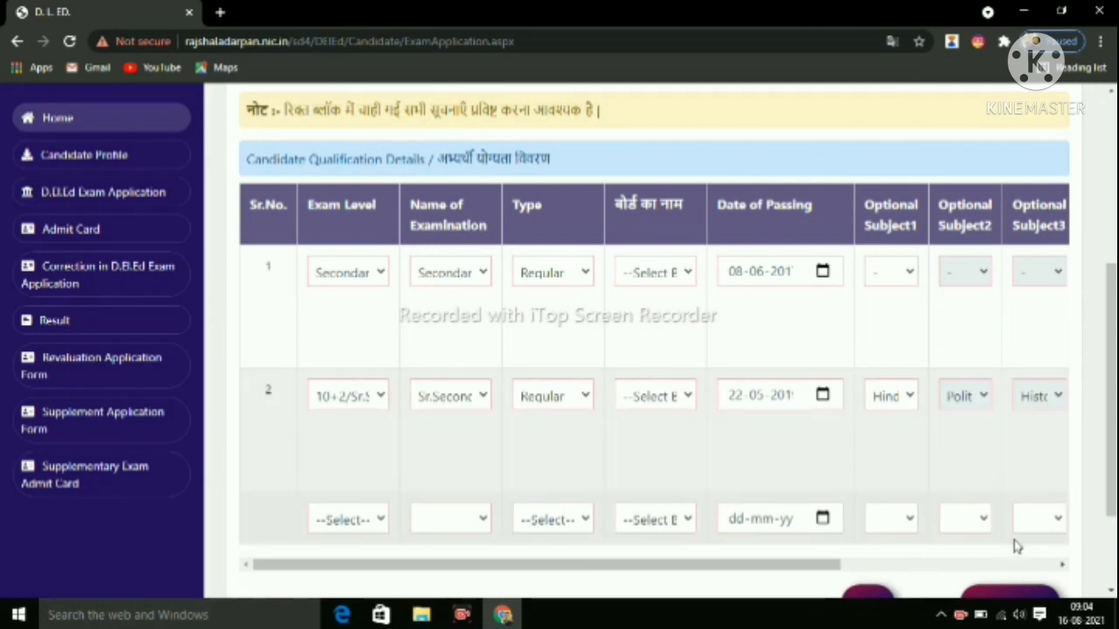
scroll(992, 478, down, 2)
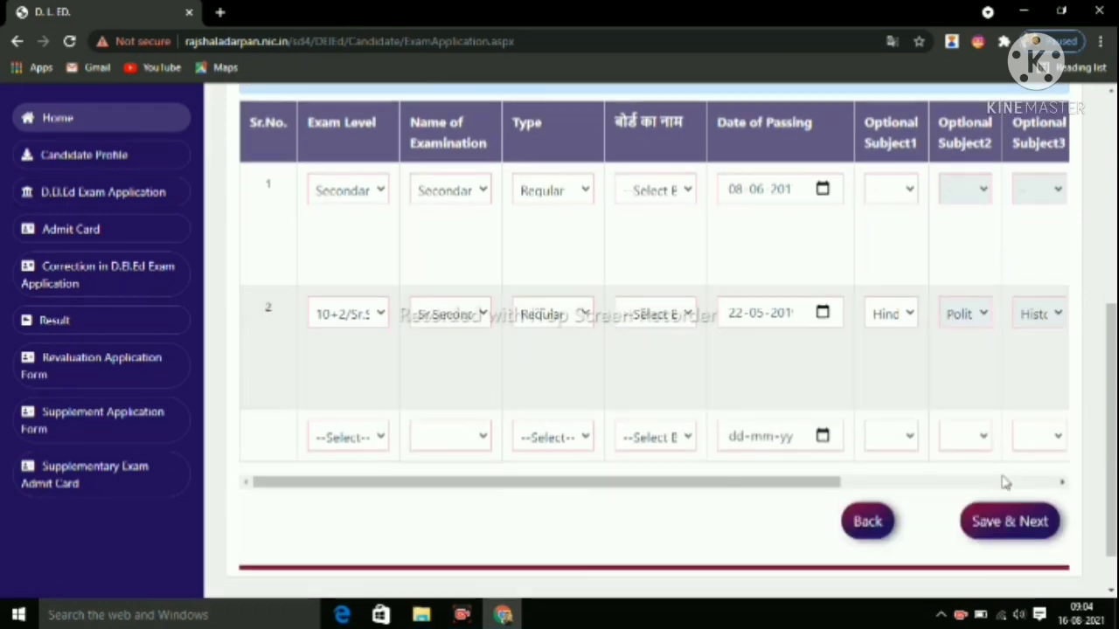
click(1062, 486)
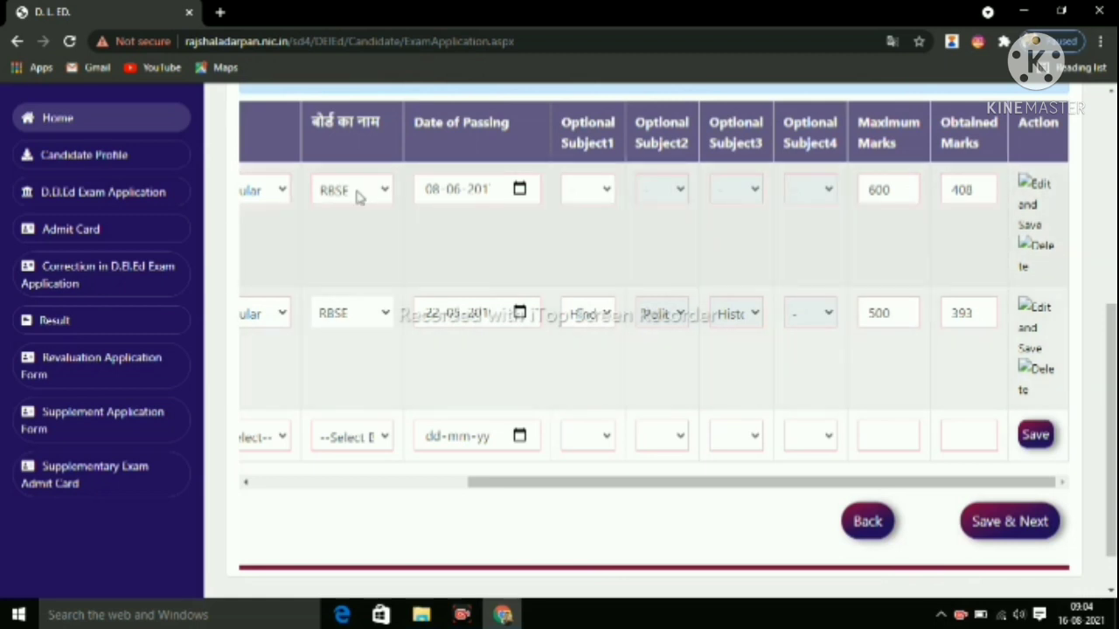
click(358, 190)
click(361, 231)
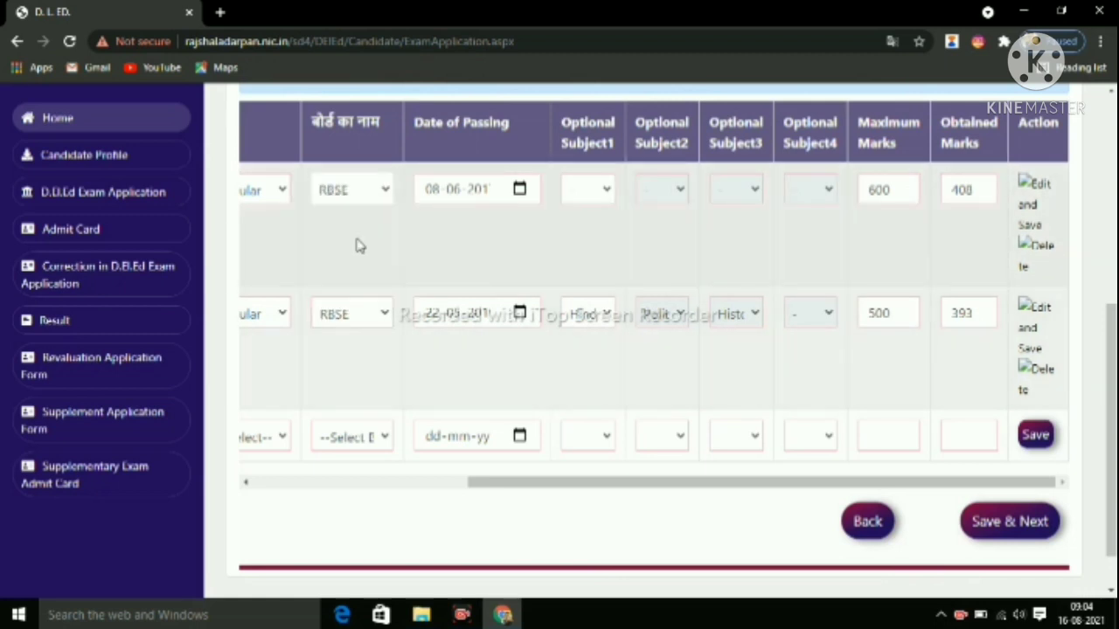
click(350, 318)
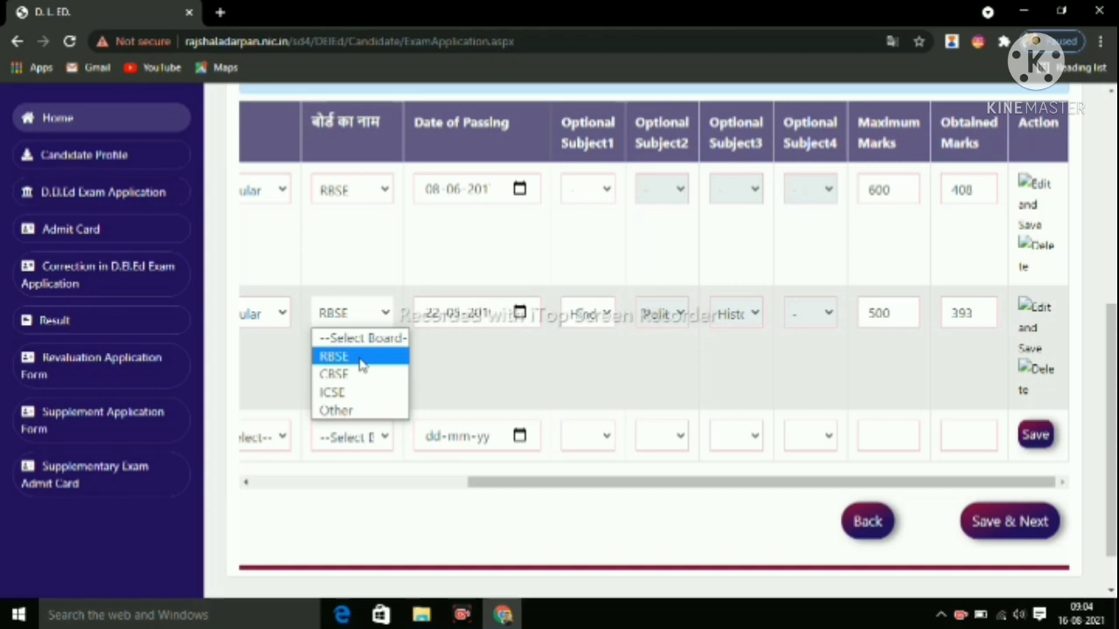
click(361, 358)
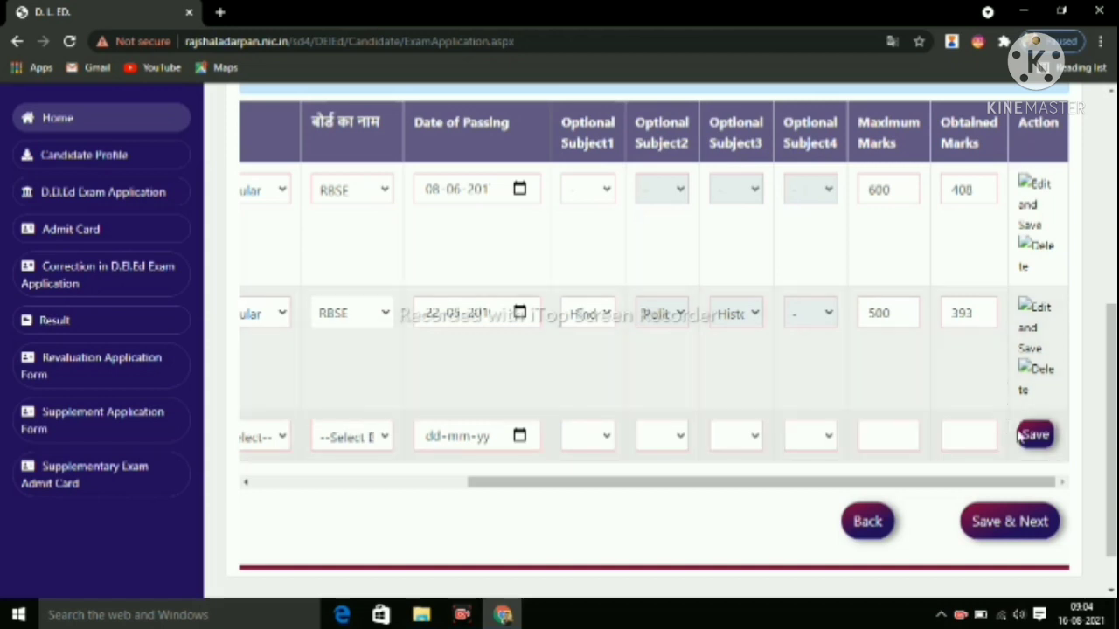
Save the qualification details, proceed to Subject Selection and review the previous D.El.Ed. exam question there
scroll(1007, 464, down, 1)
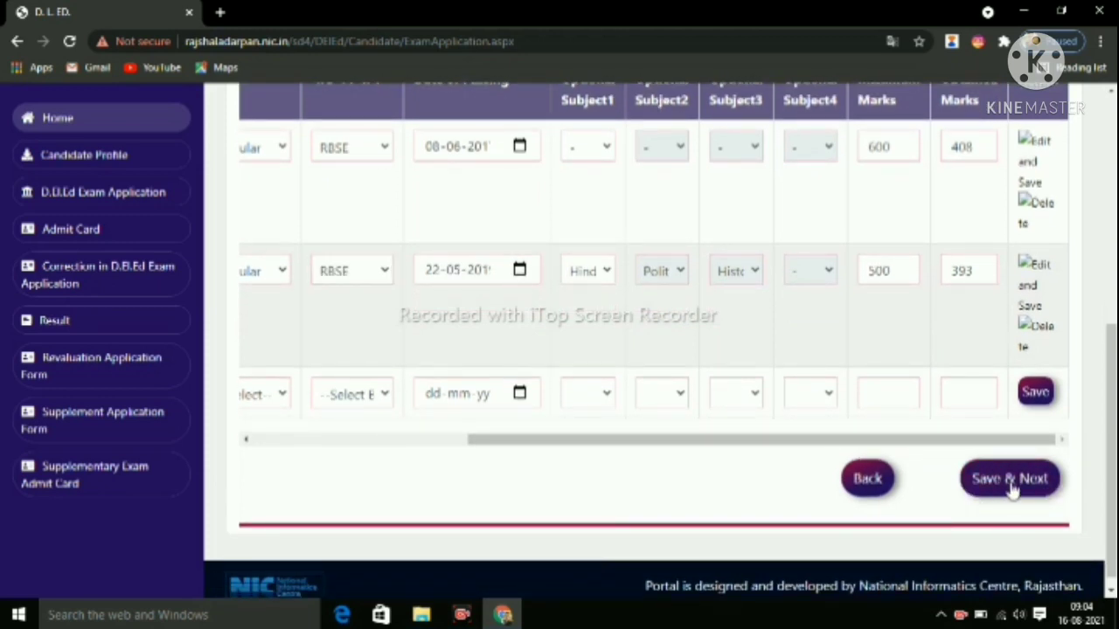
click(1010, 481)
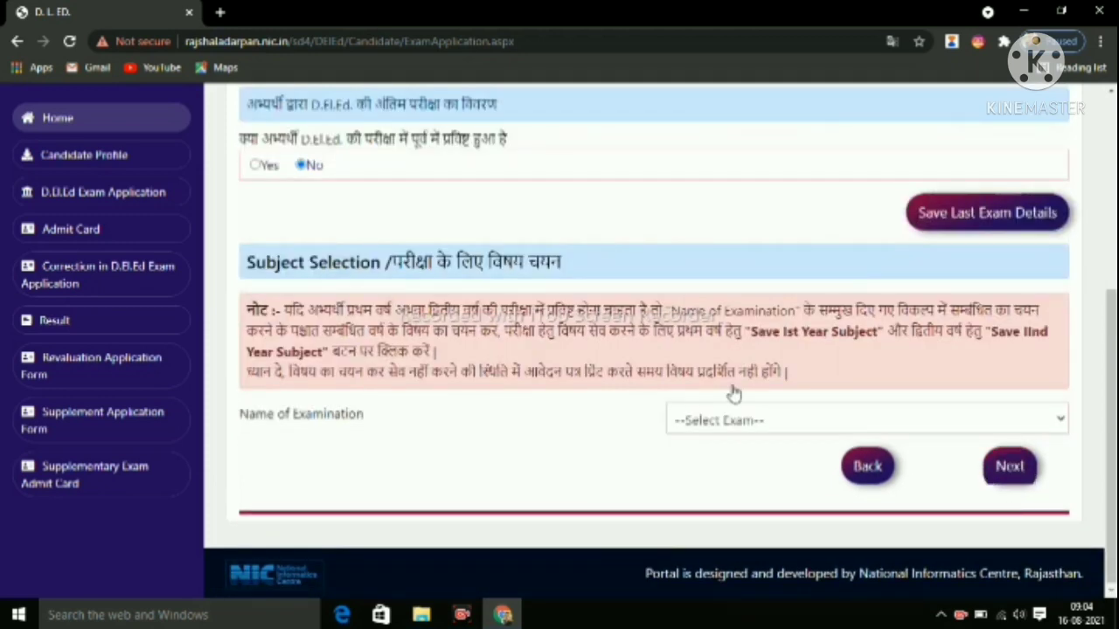
scroll(513, 341, up, 3)
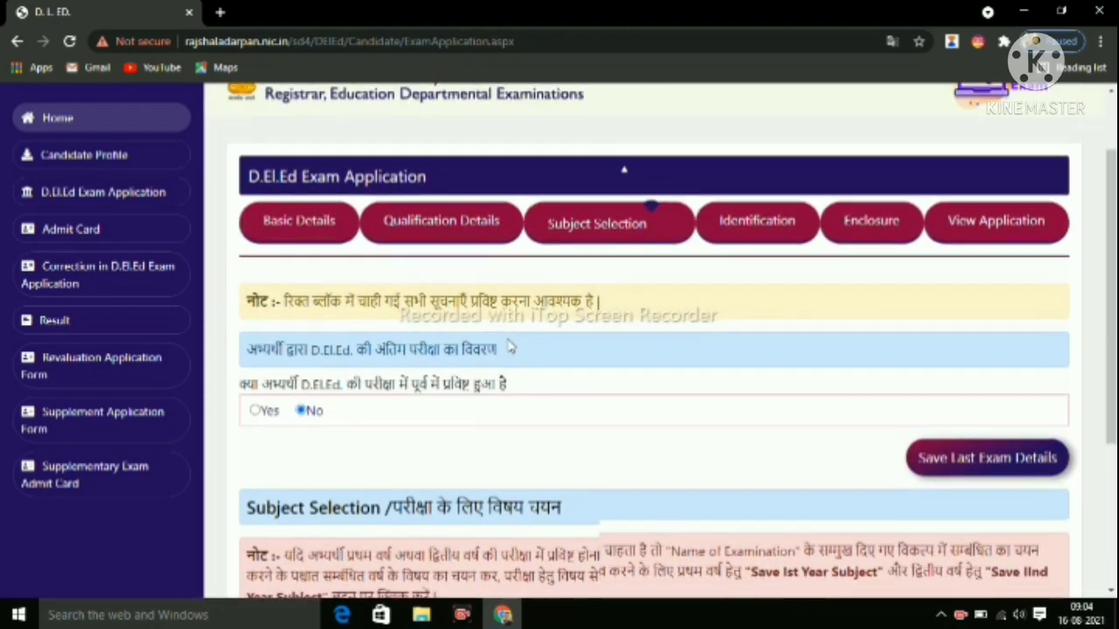
scroll(512, 341, down, 1)
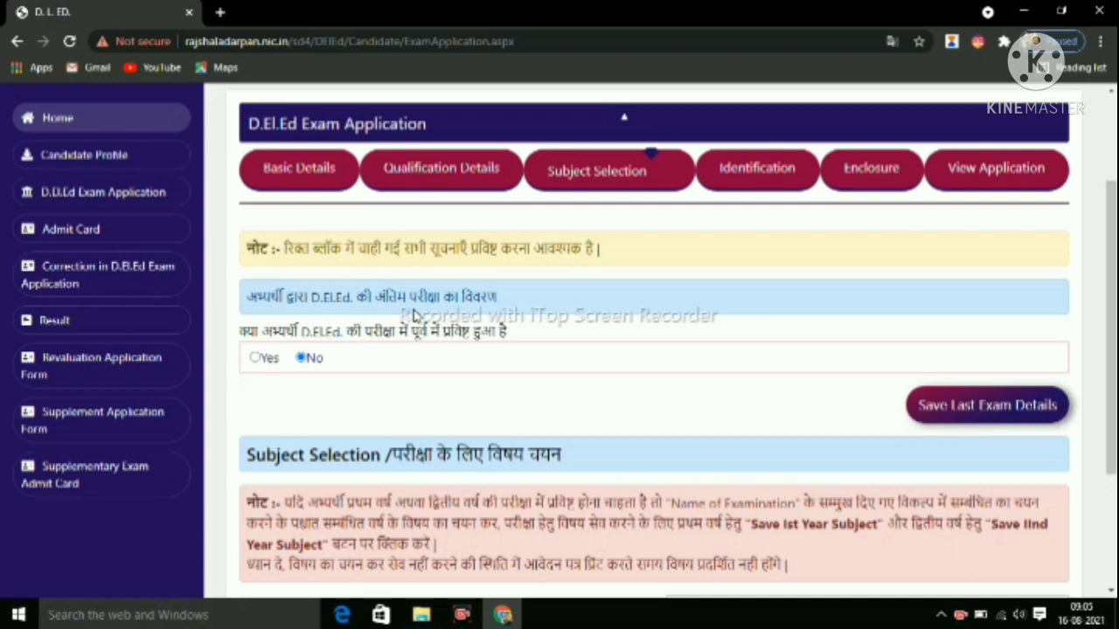
Answer Yes to having previously appeared in the D.El.Ed. exam, with First Year, Main Exam and exam year 2019-20
scroll(312, 335, down, 1)
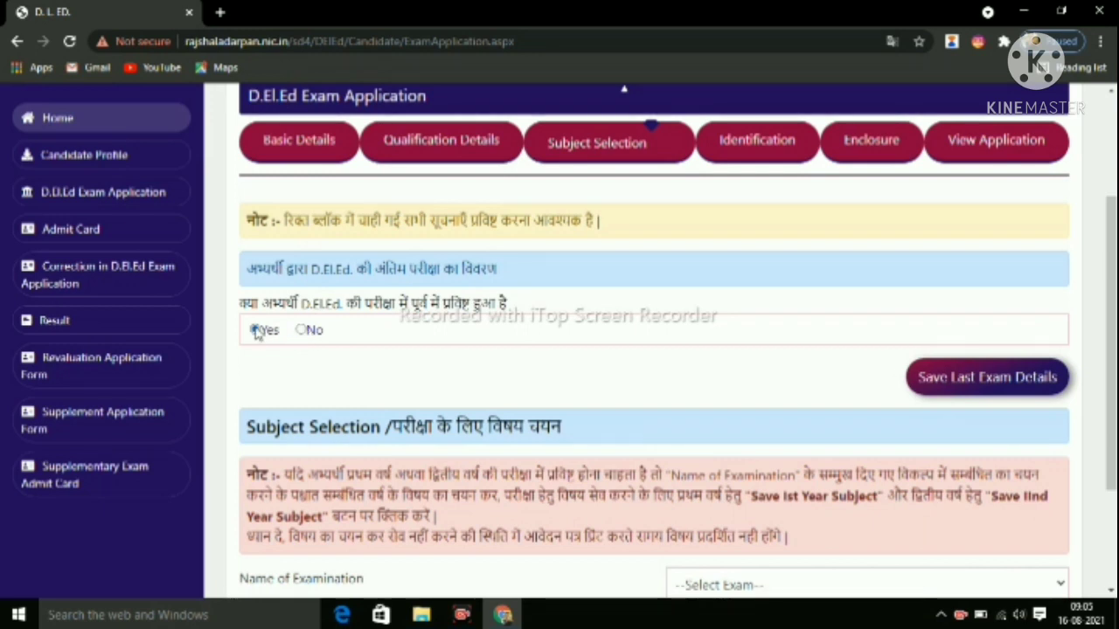
click(255, 332)
scroll(445, 387, down, 1)
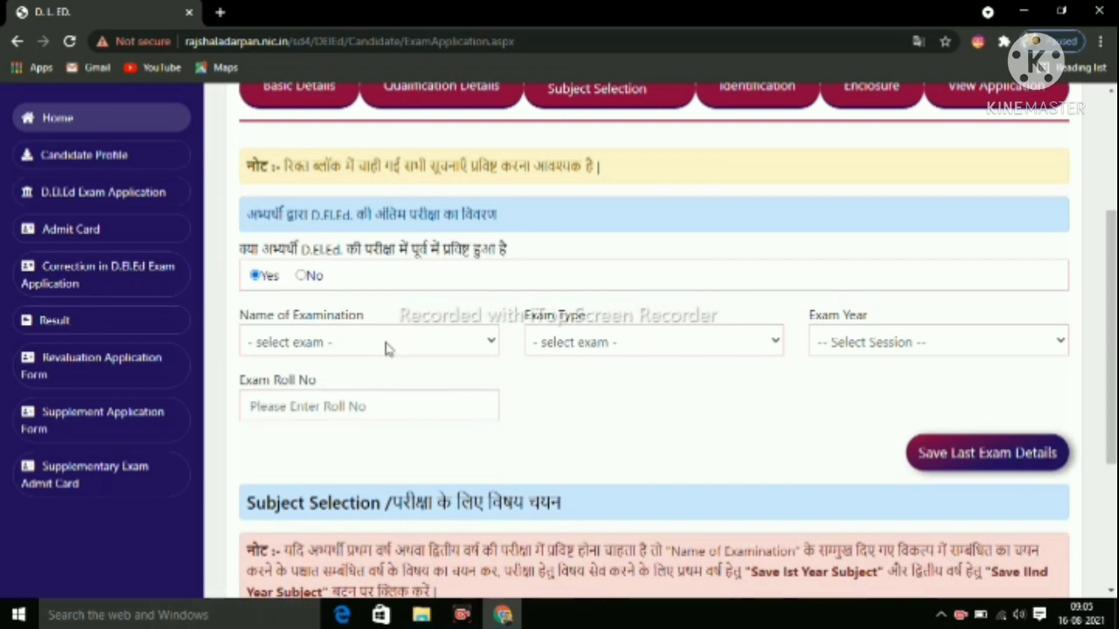
click(388, 348)
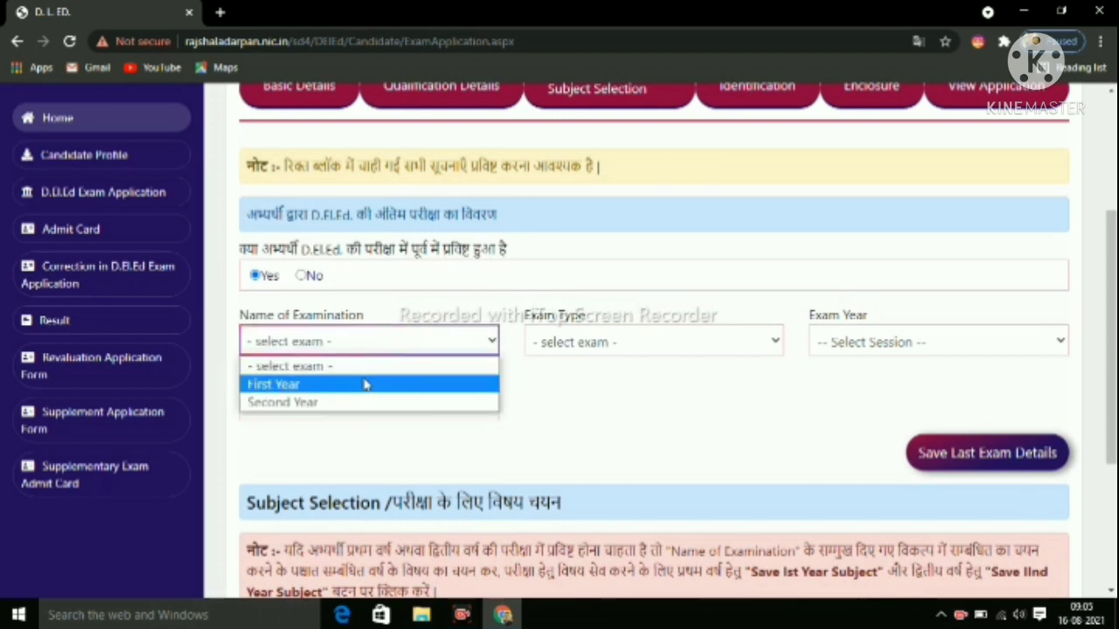
click(370, 382)
click(579, 343)
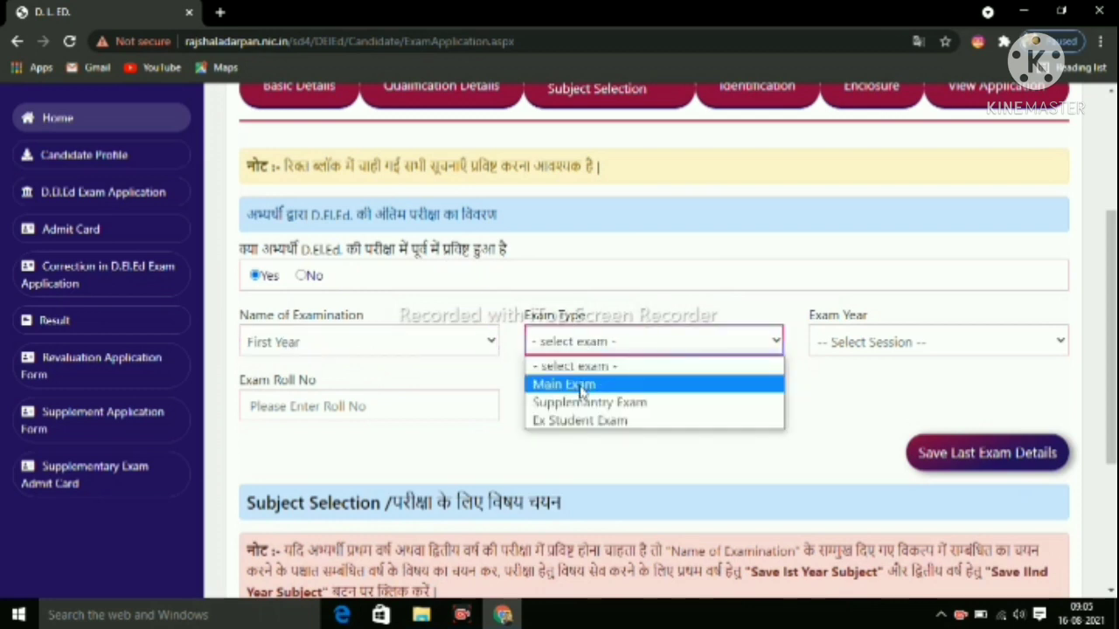
click(652, 382)
click(854, 346)
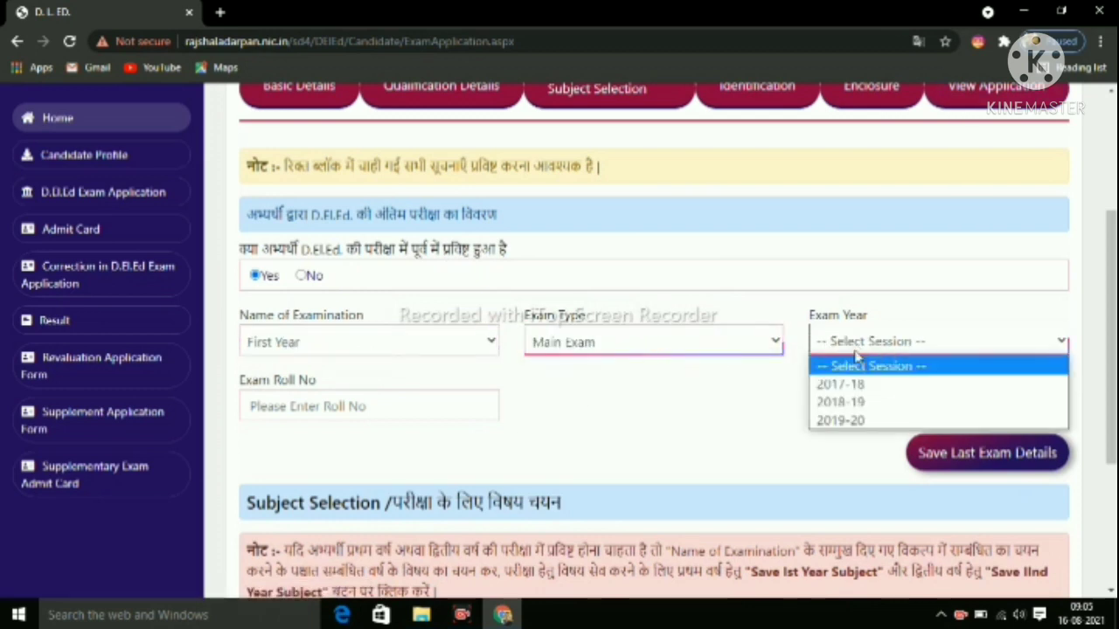
click(841, 422)
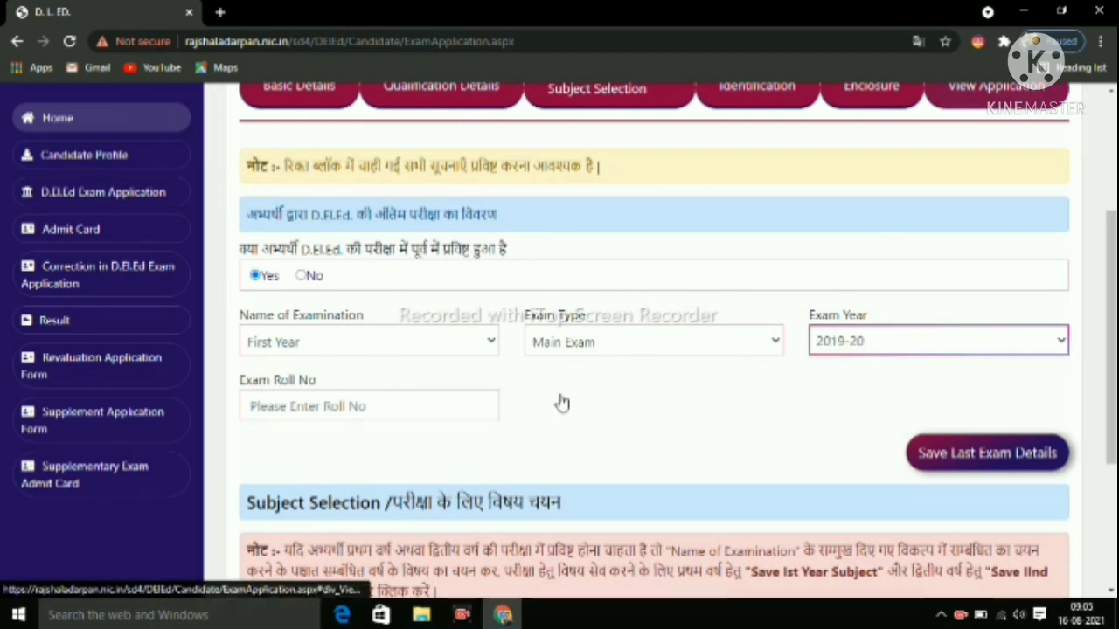
Enter the candidate's exam roll number and save the last exam details
click(376, 405)
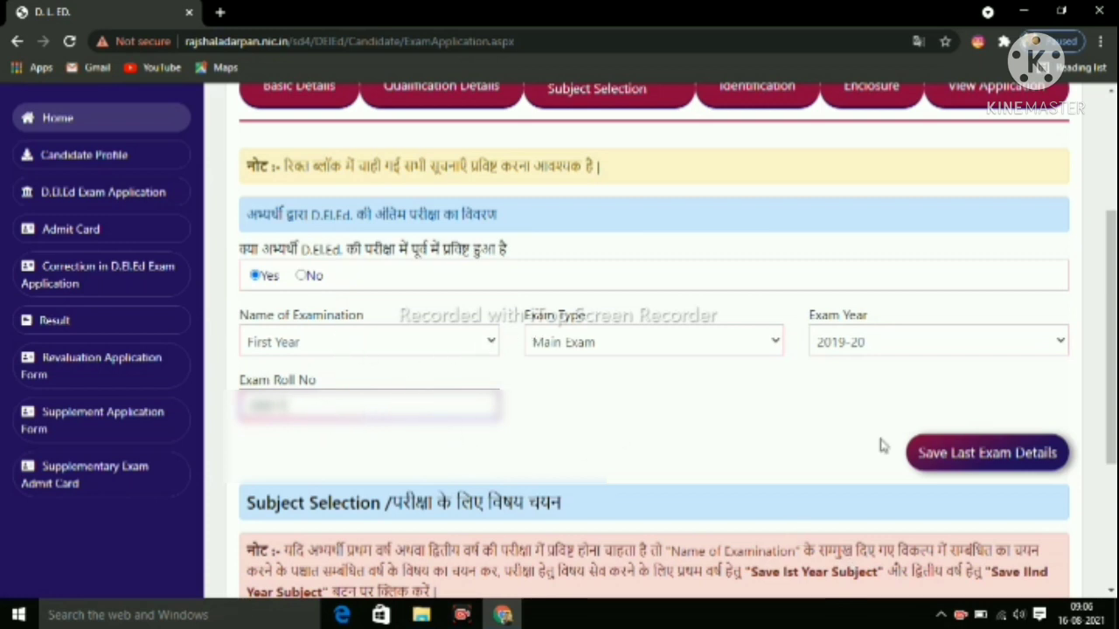
click(985, 456)
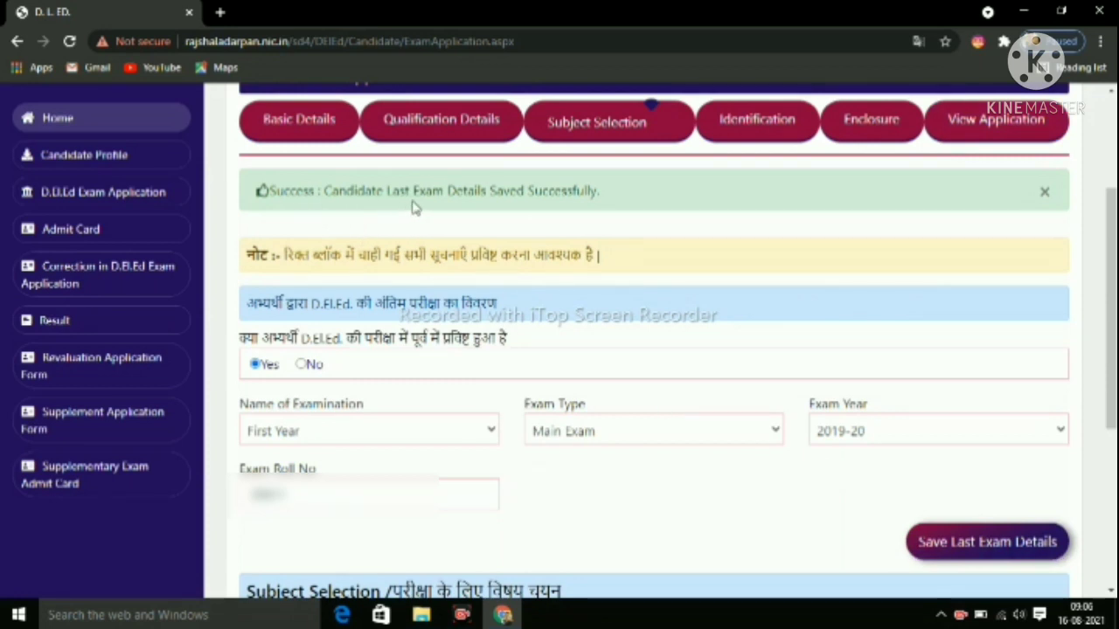
click(1045, 192)
Set the Name of Examination under Subject Selection to Second Year
scroll(978, 267, down, 3)
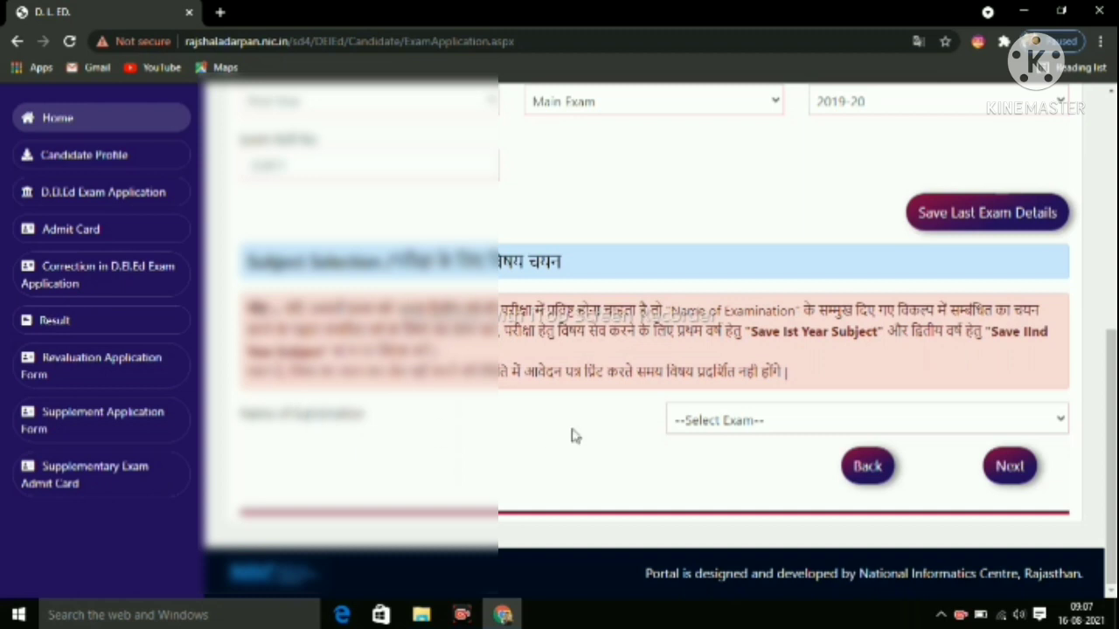
click(732, 421)
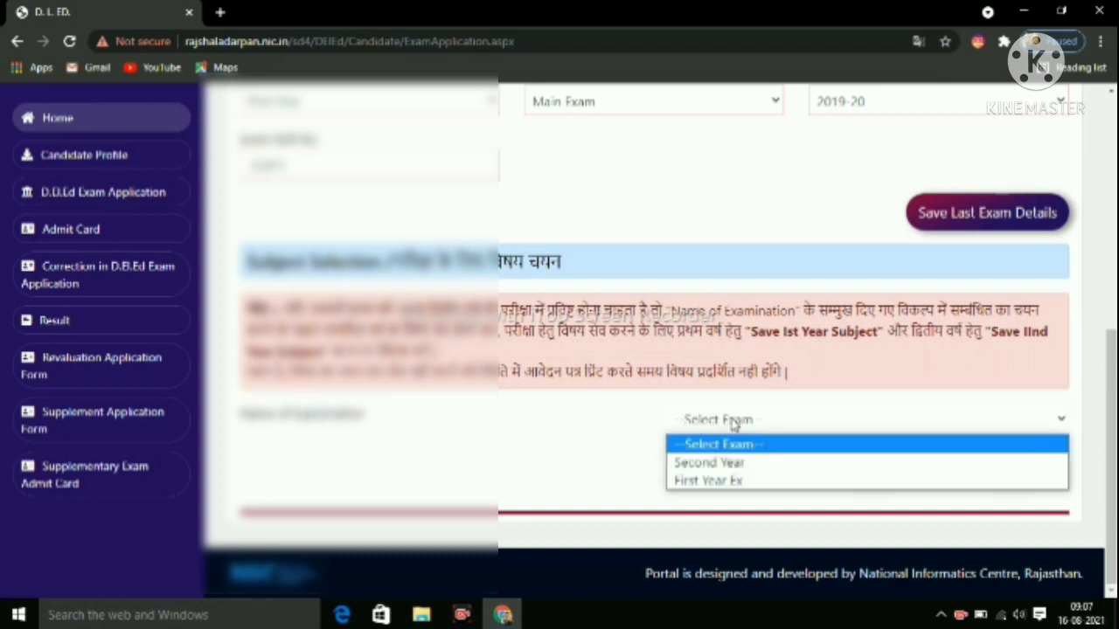
click(719, 470)
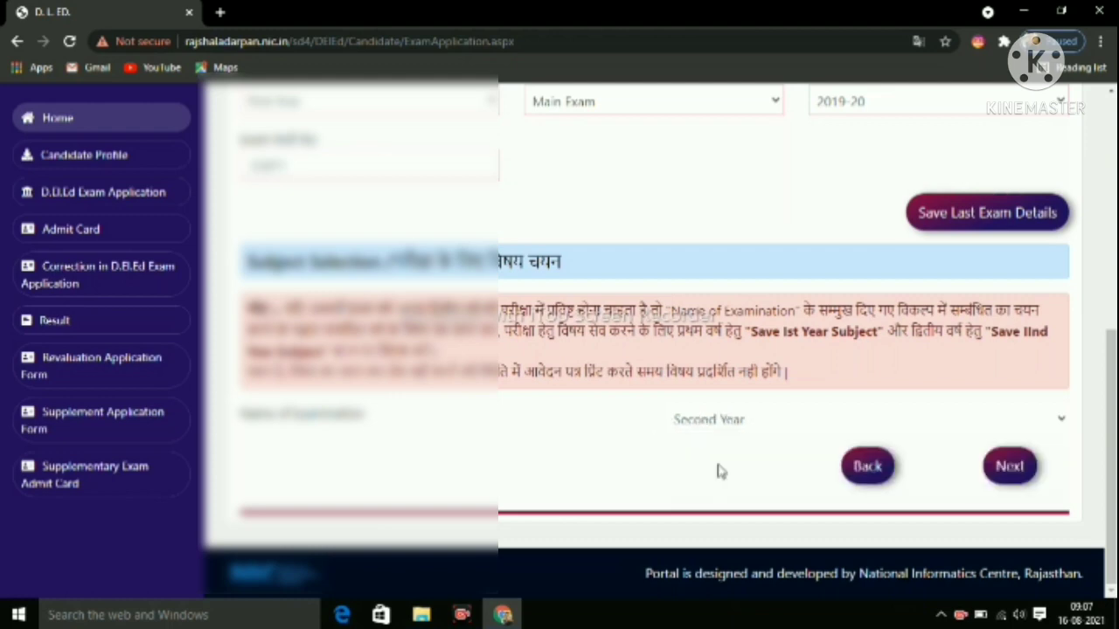
scroll(661, 455, down, 1)
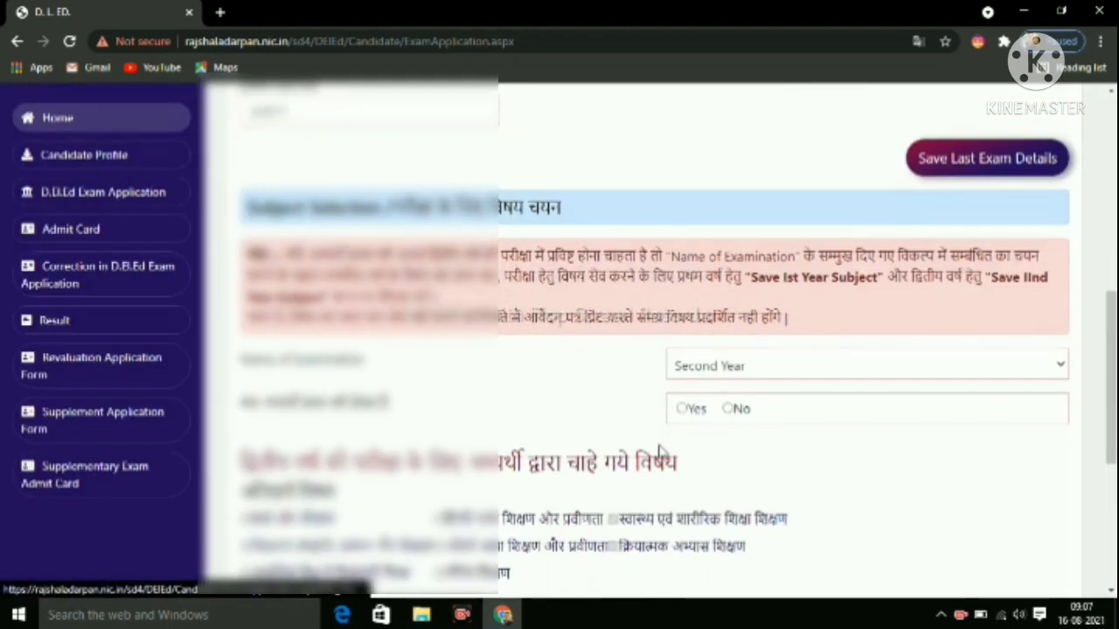
Compare the subject lists for both answers to the first-year promotion question and set the answer to No
scroll(657, 445, up, 2)
scroll(657, 444, down, 3)
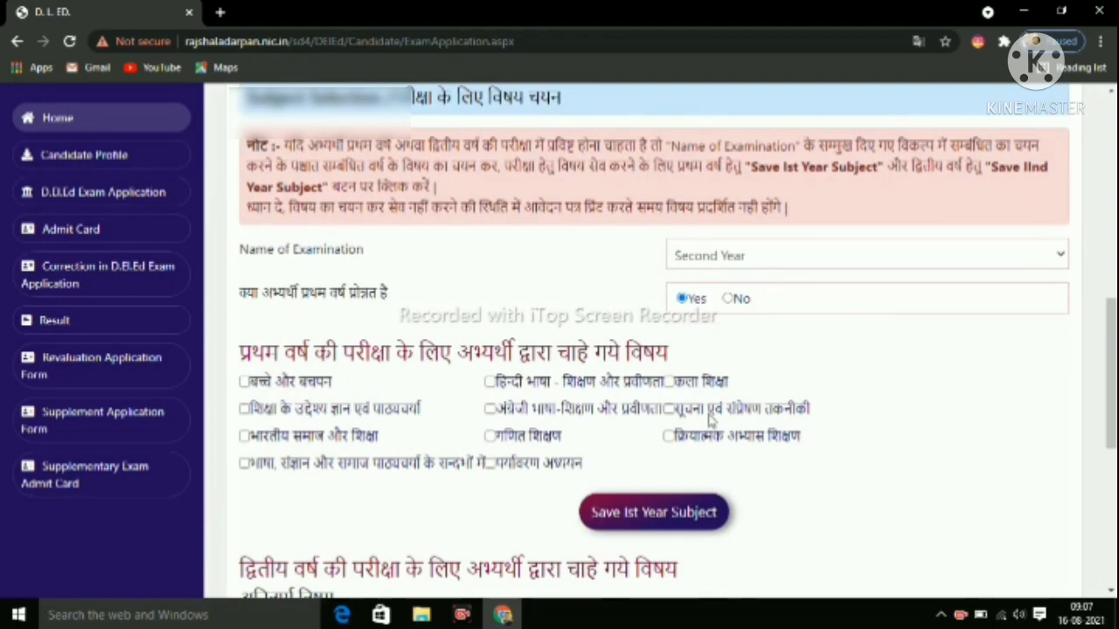
scroll(731, 457, down, 1)
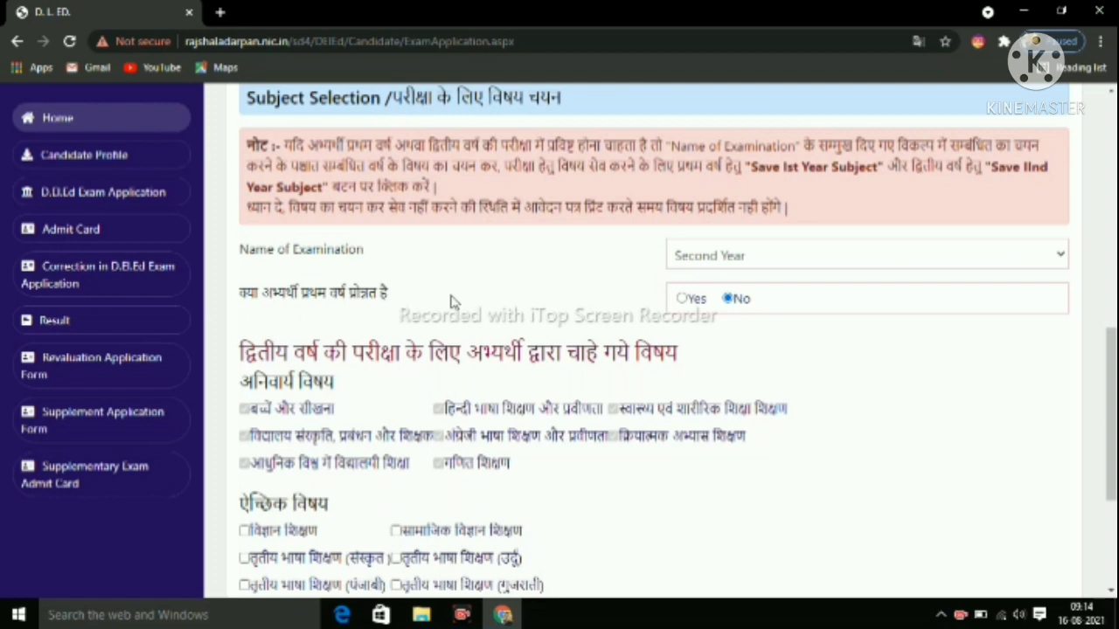
scroll(708, 345, down, 1)
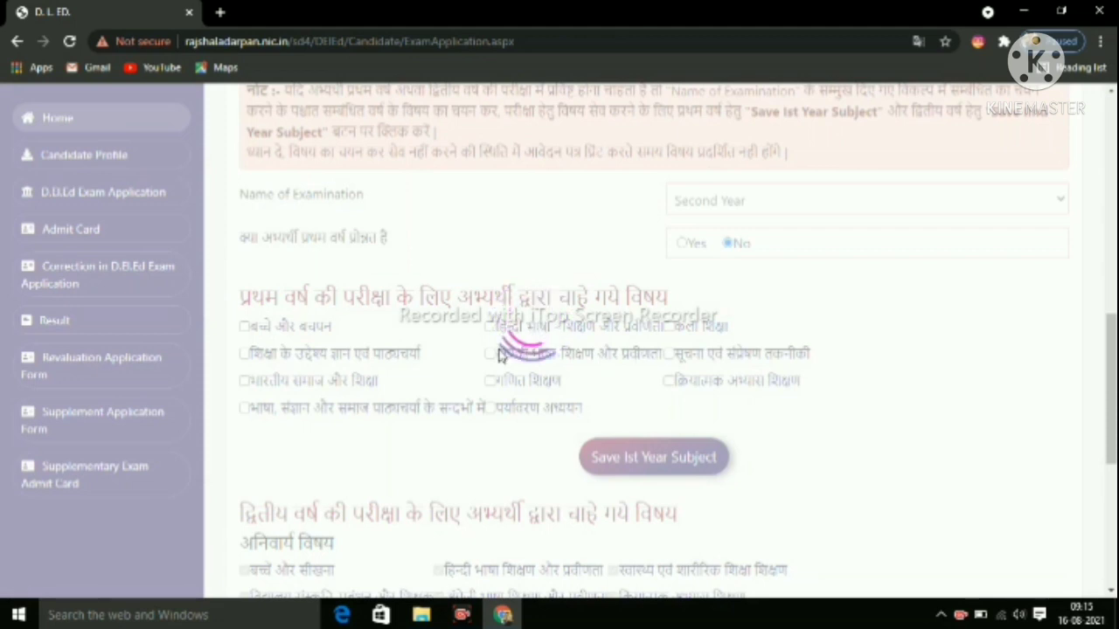
scroll(553, 354, down, 1)
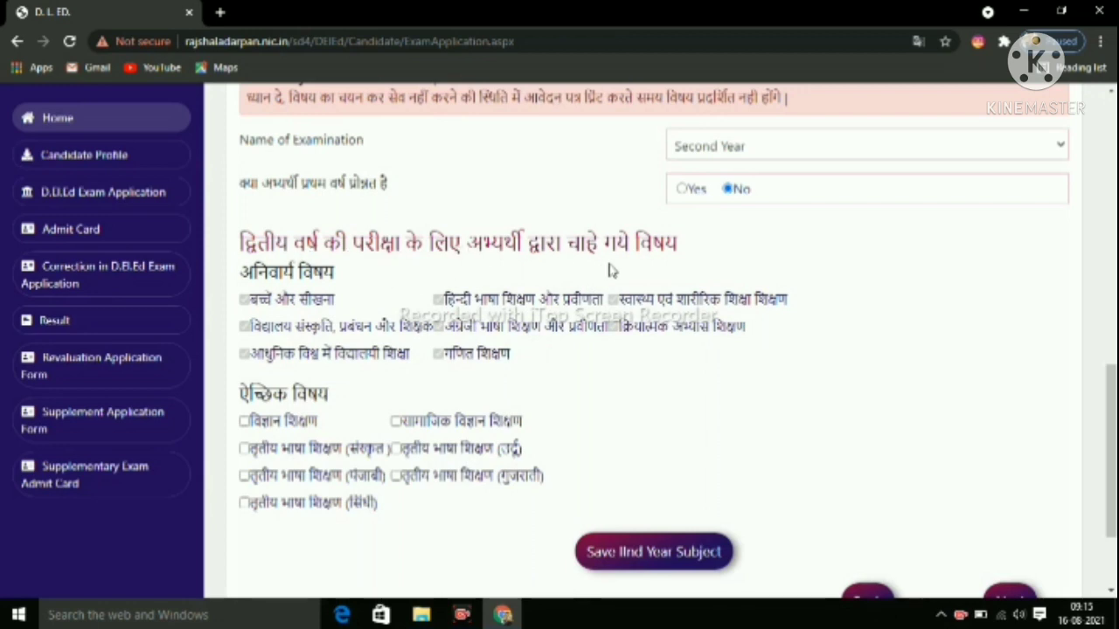
Check the compulsory second-year subjects and choose सामाजिक विज्ञान शिक्षण and तृतीय भाषा शिक्षण (संस्कृत) as electives
scroll(356, 293, down, 1)
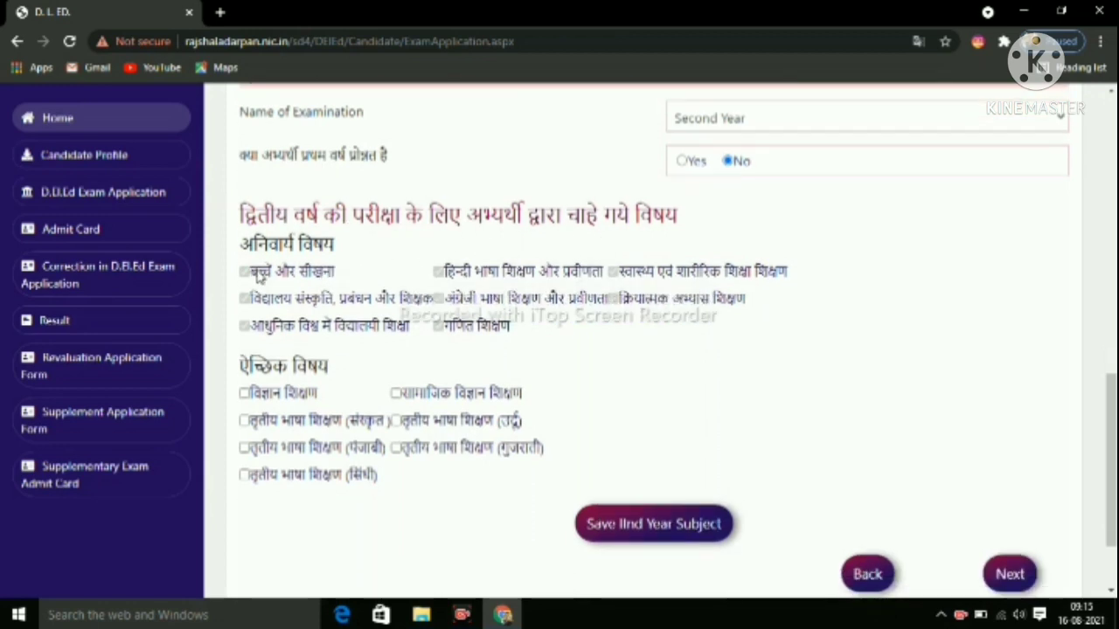
drag(277, 287, 285, 300)
click(577, 324)
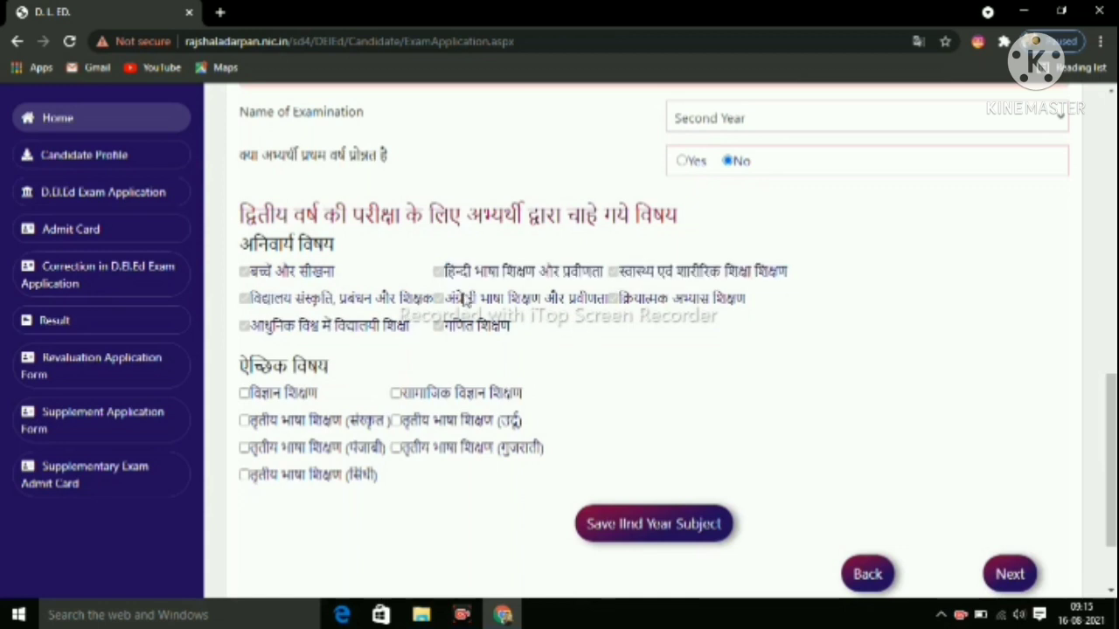
scroll(407, 288, down, 1)
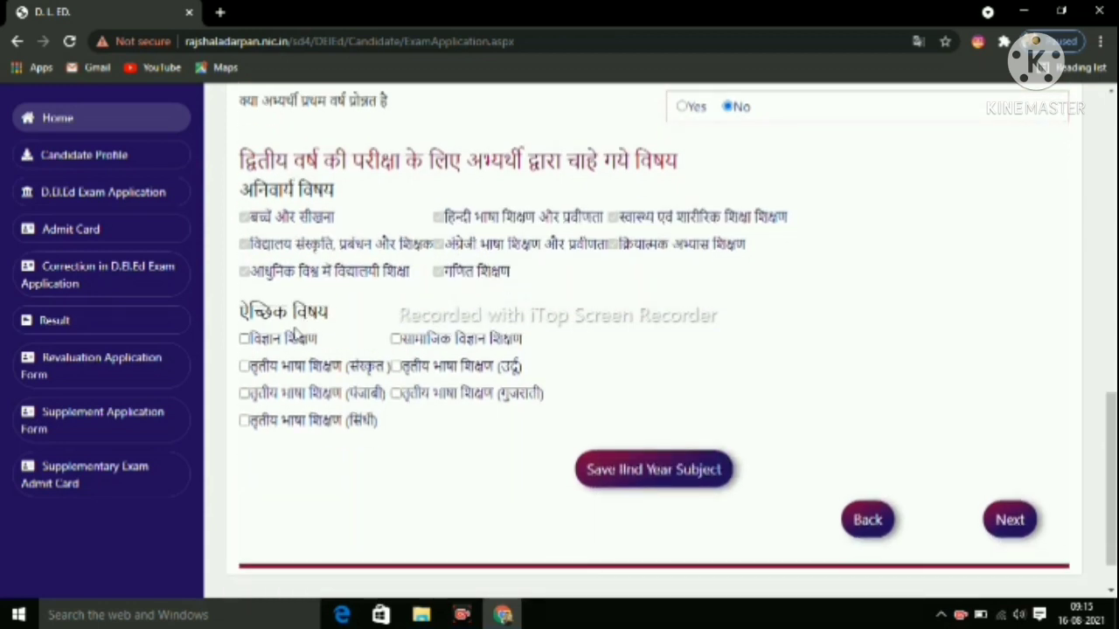
scroll(295, 354, down, 1)
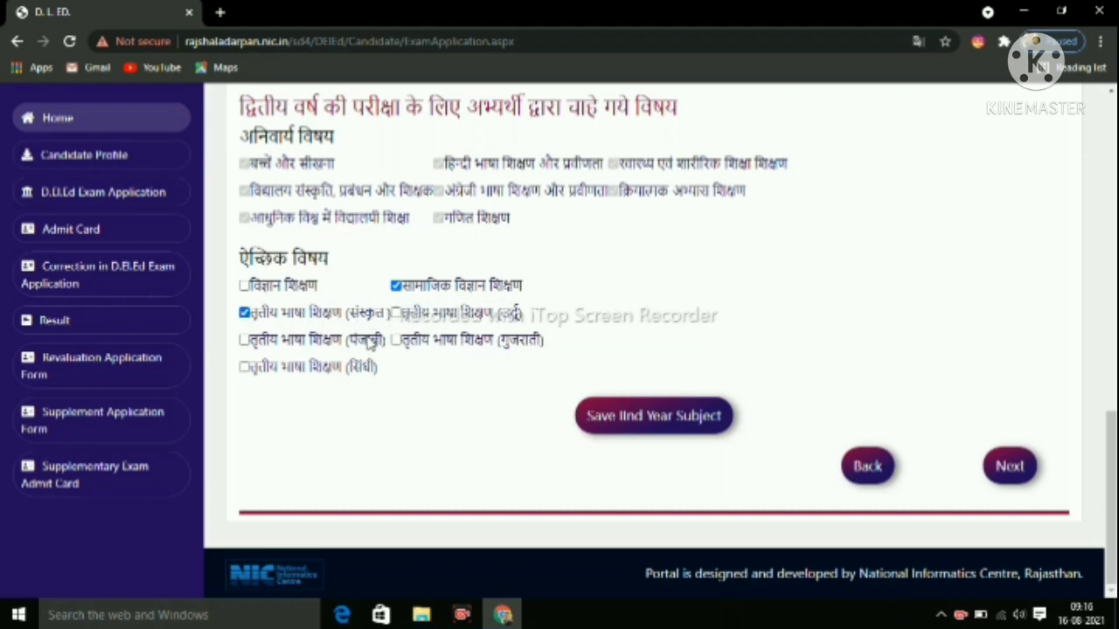
Recheck the last exam details and subject choices, save the second-year subjects and proceed to the next section
scroll(400, 379, up, 6)
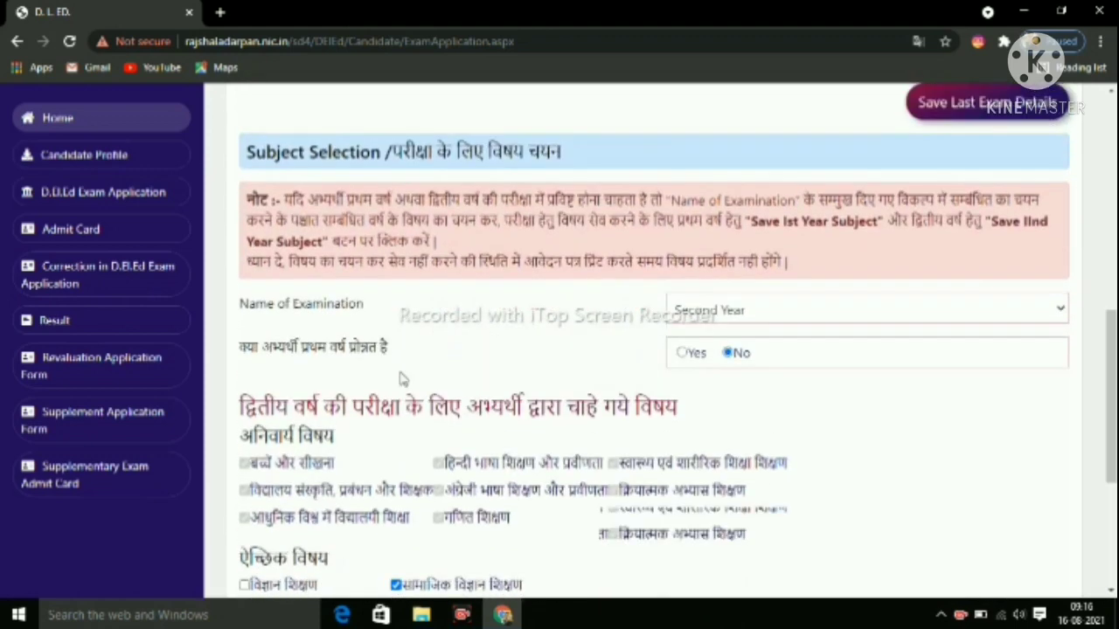
scroll(400, 379, up, 2)
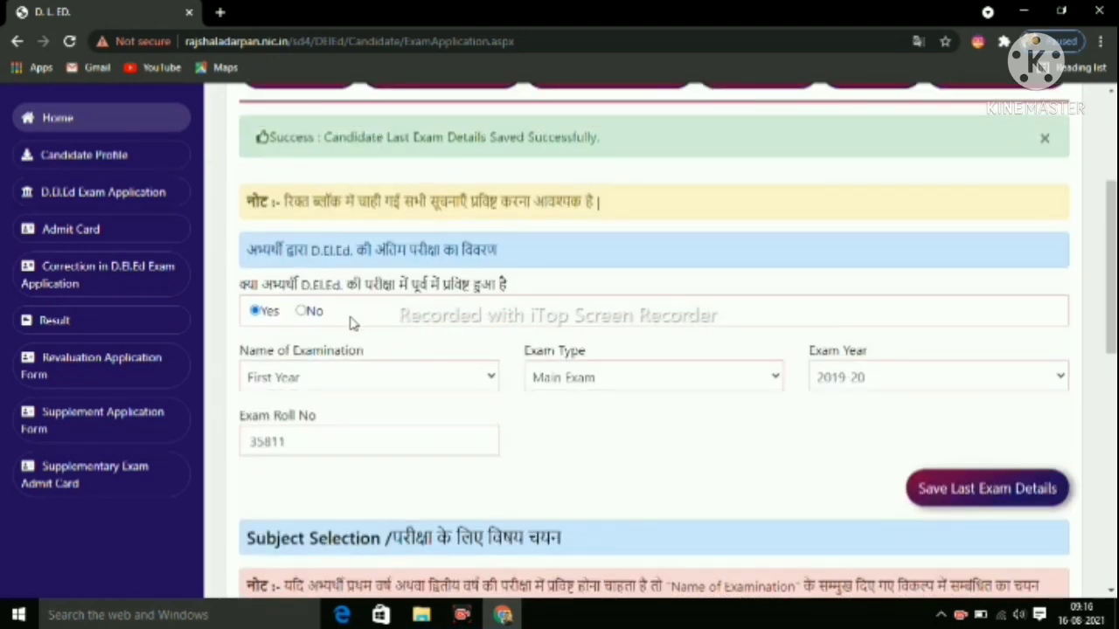
scroll(350, 324, down, 3)
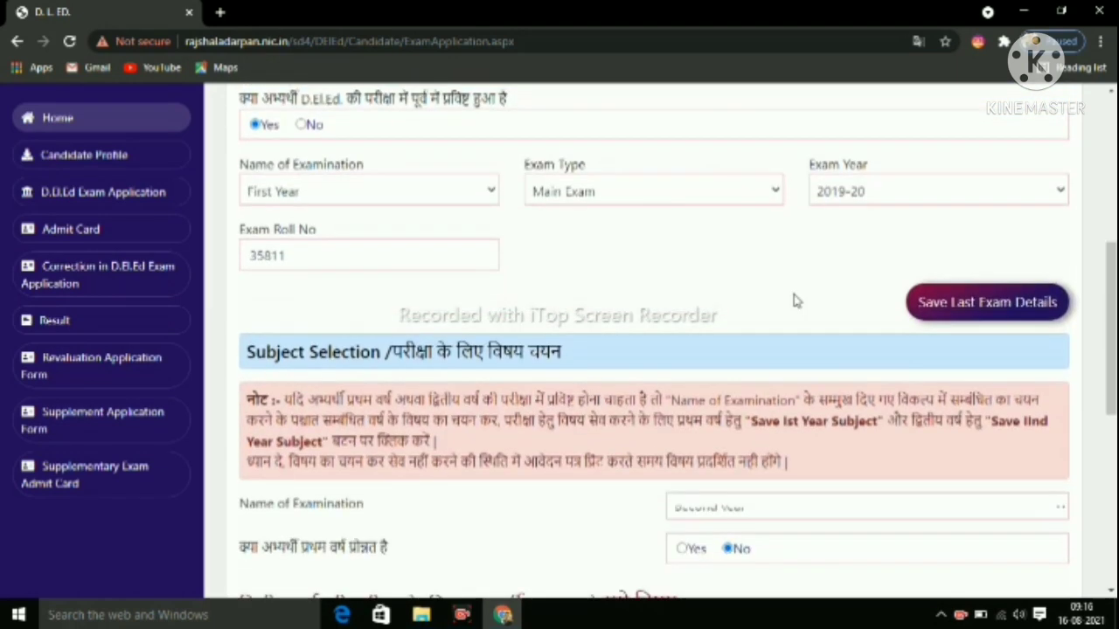
scroll(899, 289, down, 1)
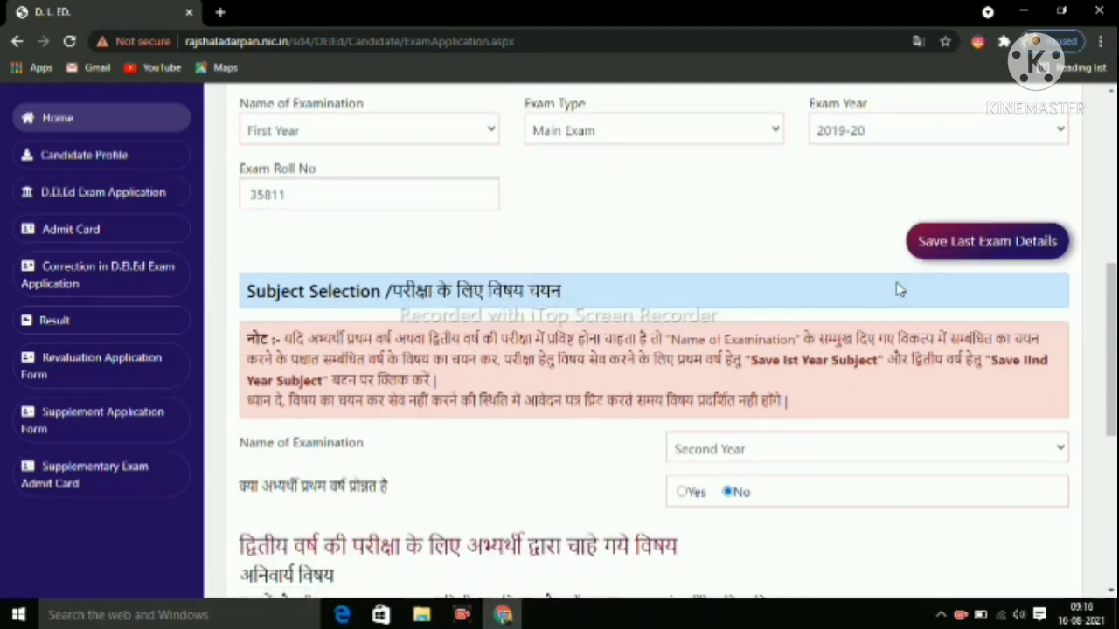
scroll(836, 265, down, 3)
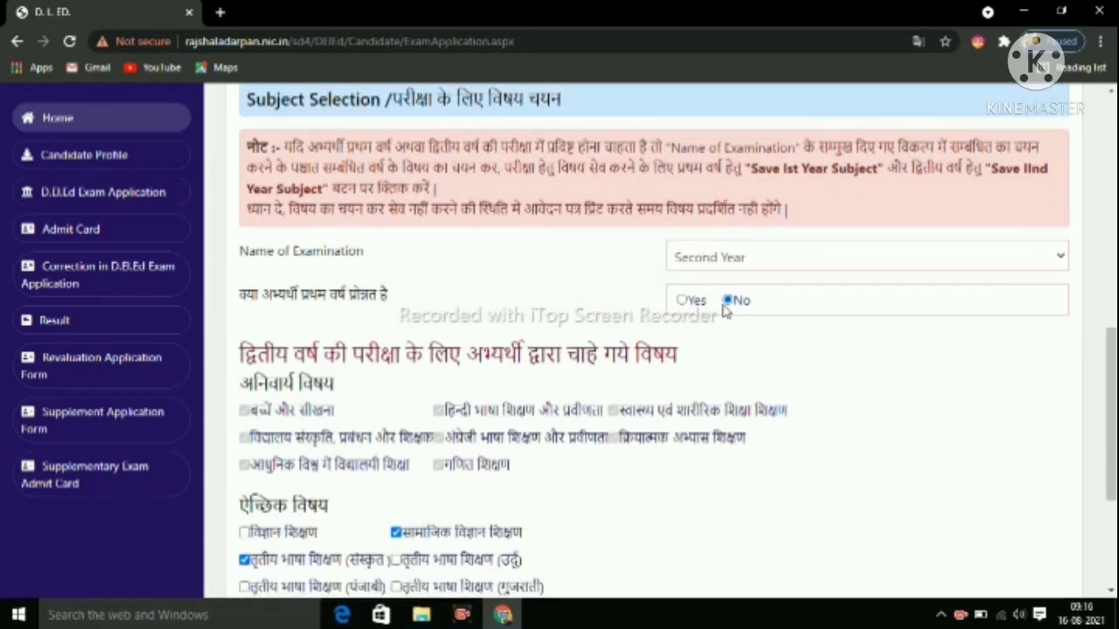
scroll(722, 272, down, 3)
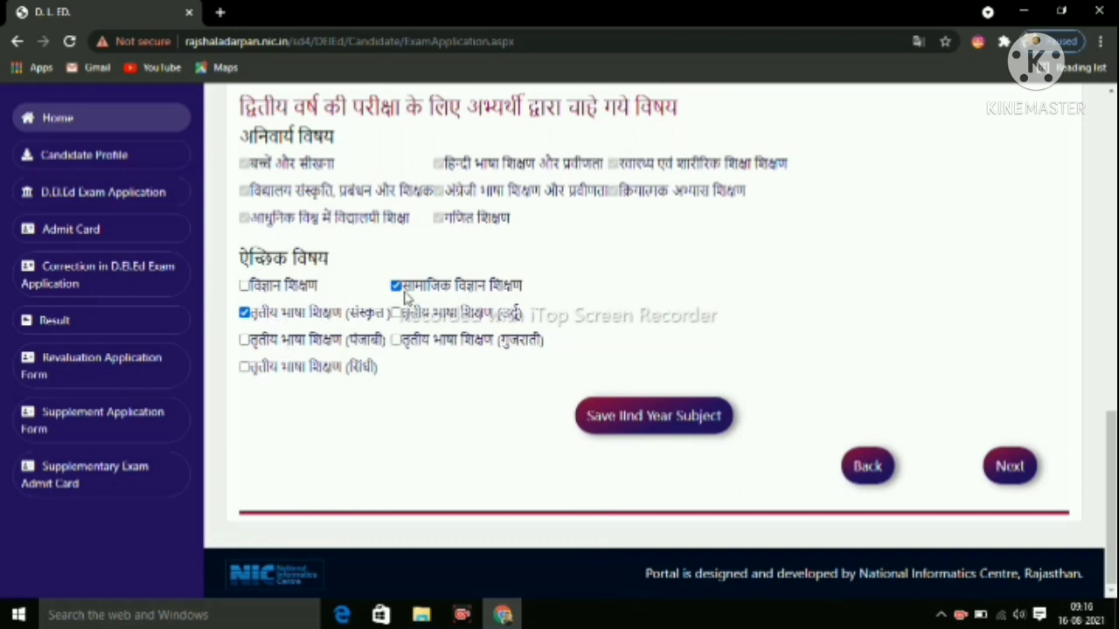
click(647, 417)
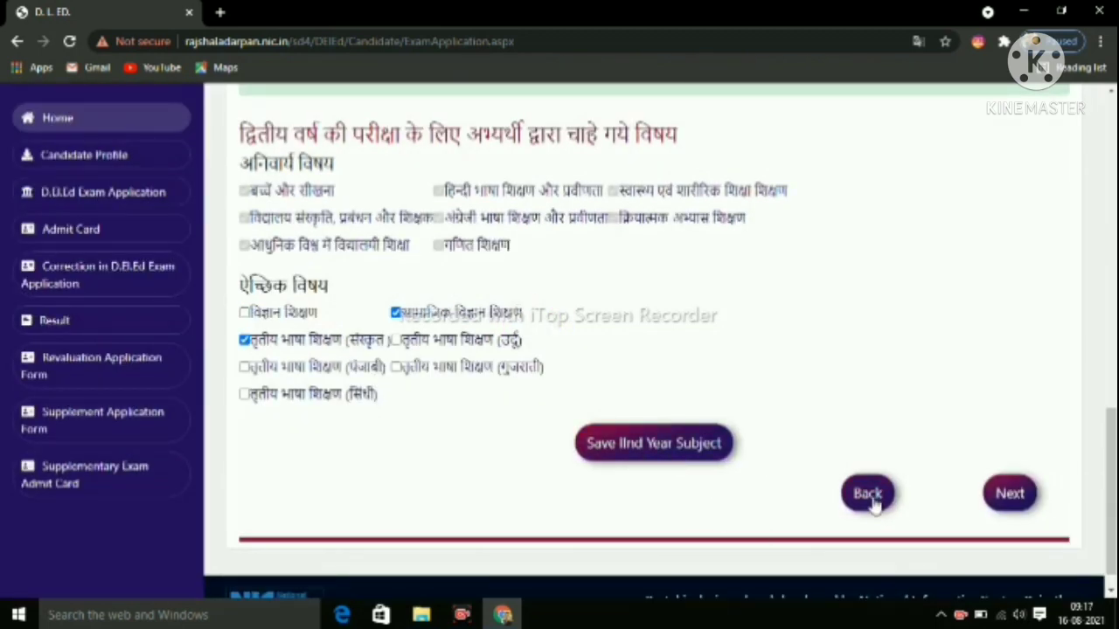
click(1011, 495)
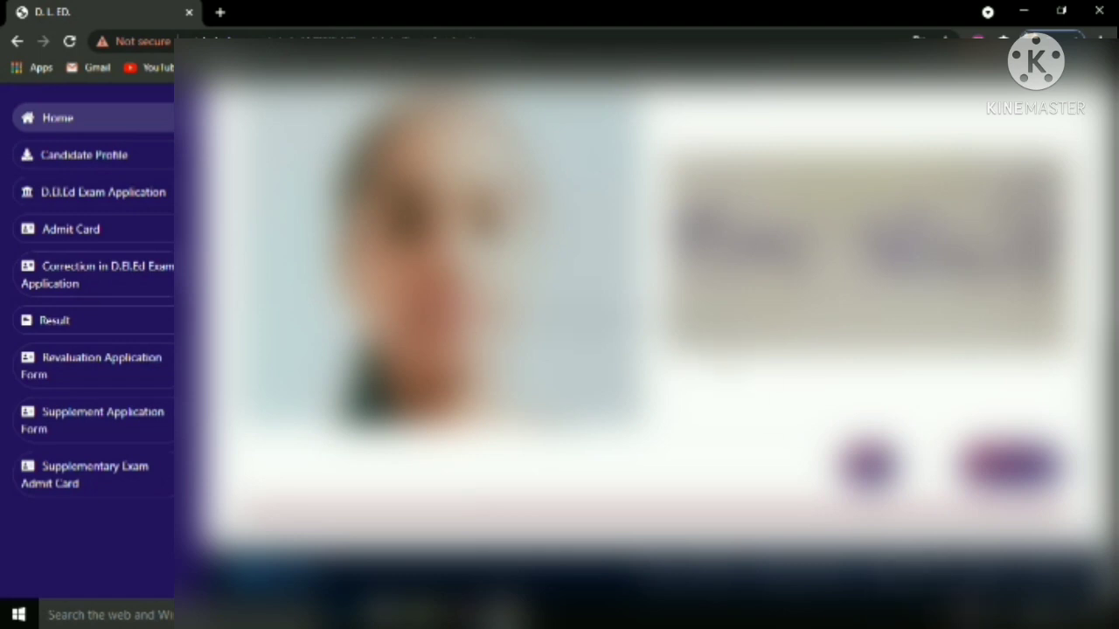
Examine the candidate's photo and signature in the exam application
scroll(647, 332, up, 5)
scroll(647, 332, down, 2)
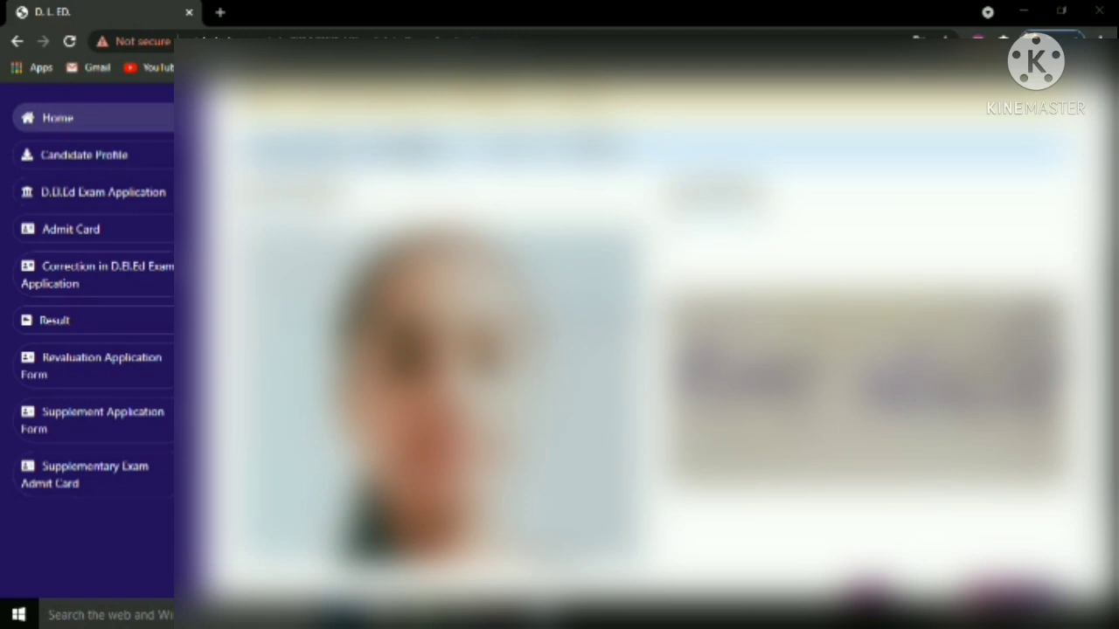
scroll(647, 332, up, 2)
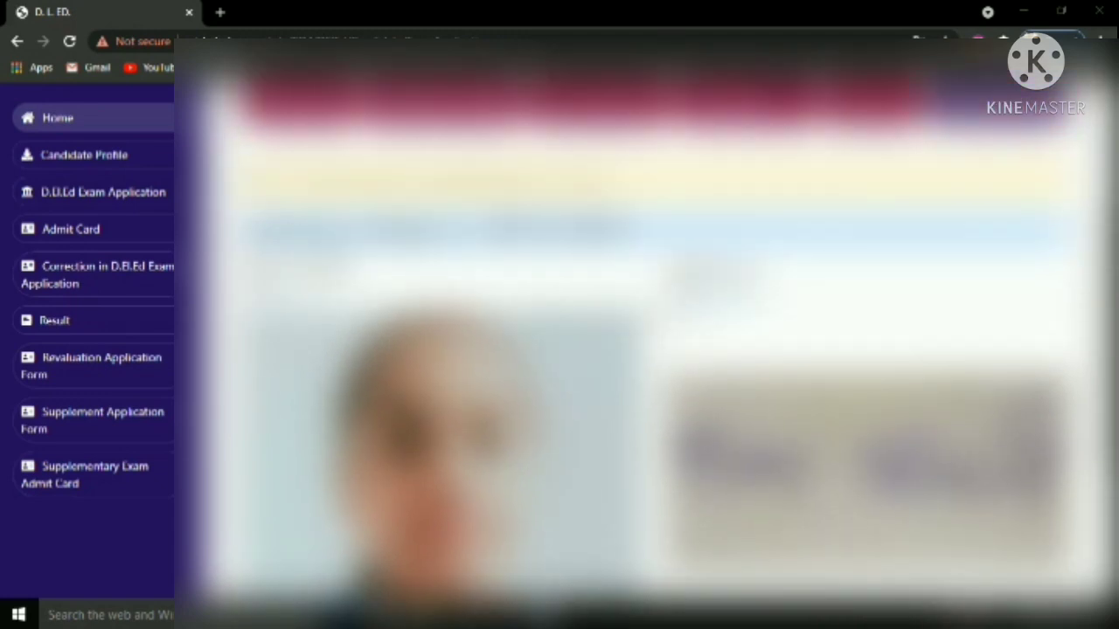
scroll(647, 332, down, 4)
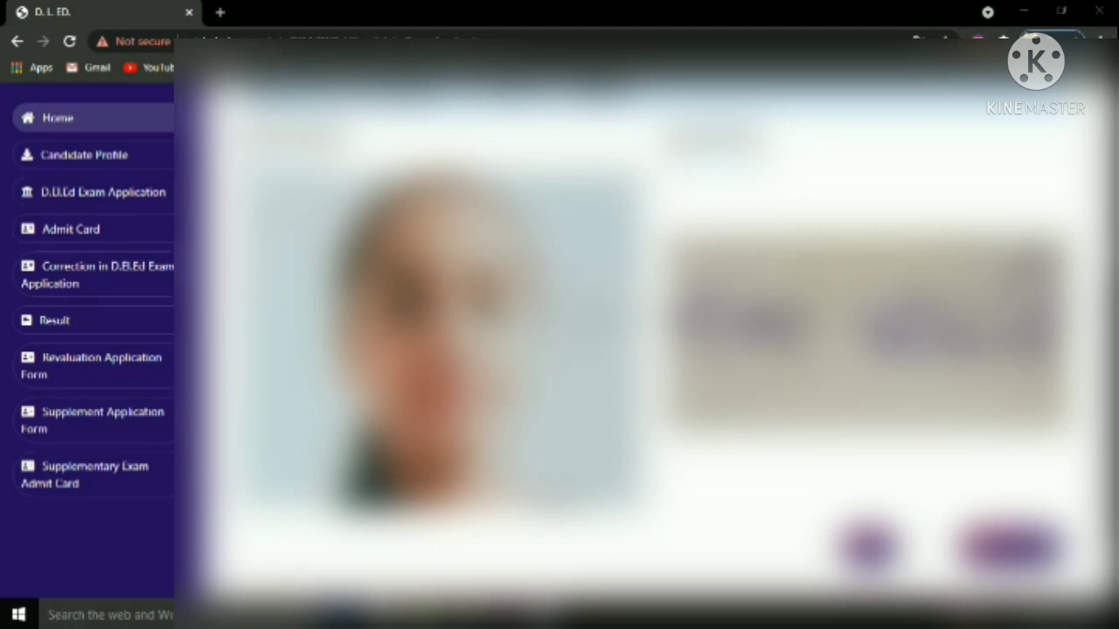
scroll(647, 332, up, 1)
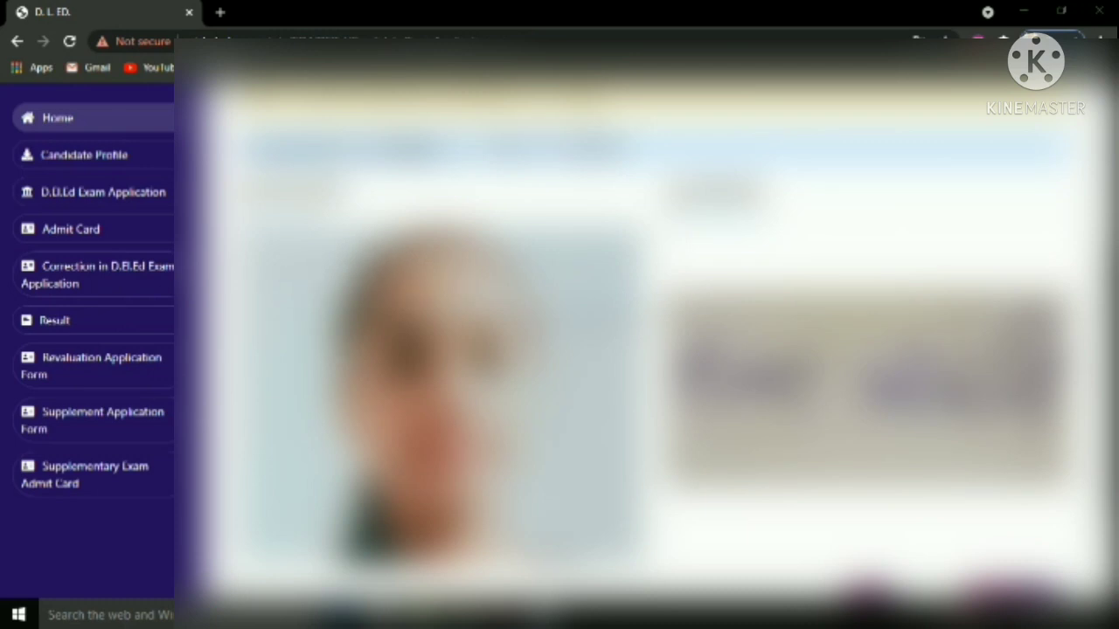
scroll(647, 333, up, 2)
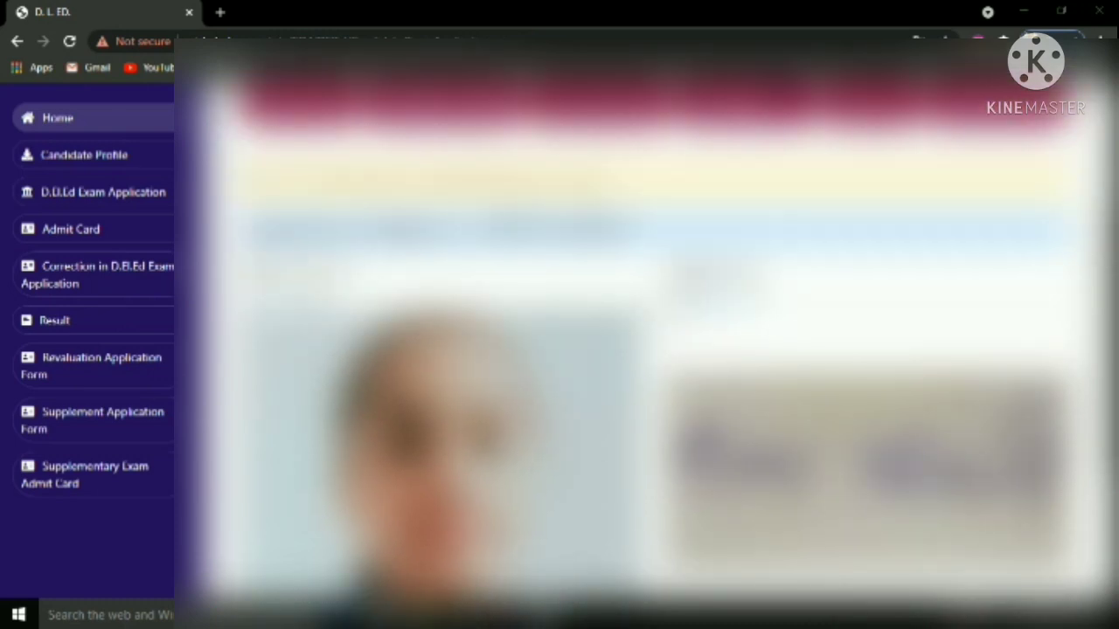
scroll(647, 332, down, 3)
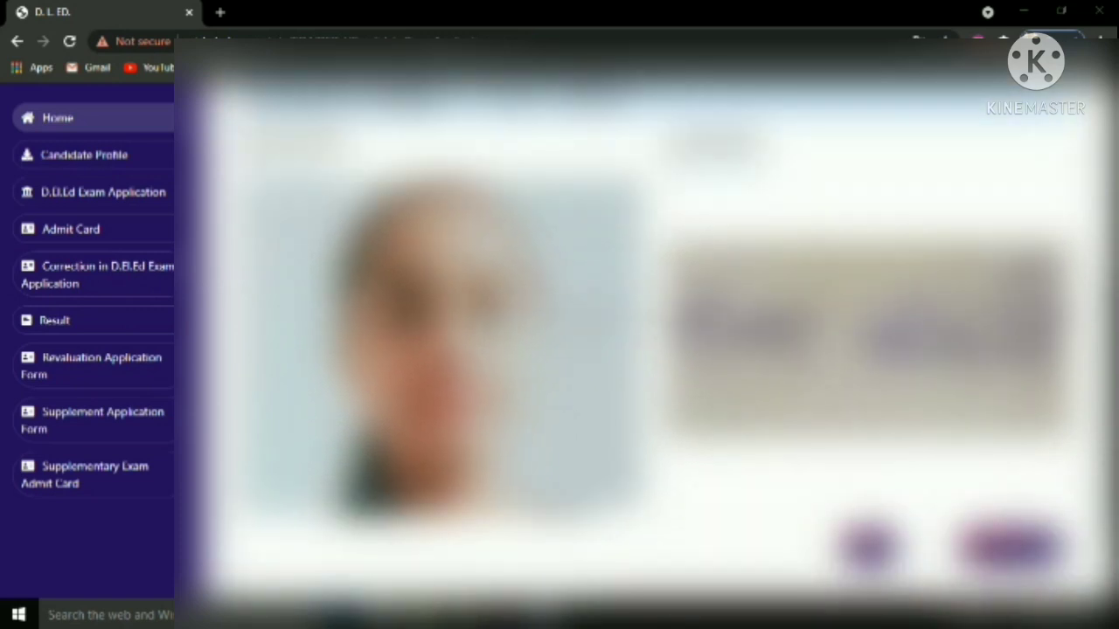
scroll(647, 332, up, 2)
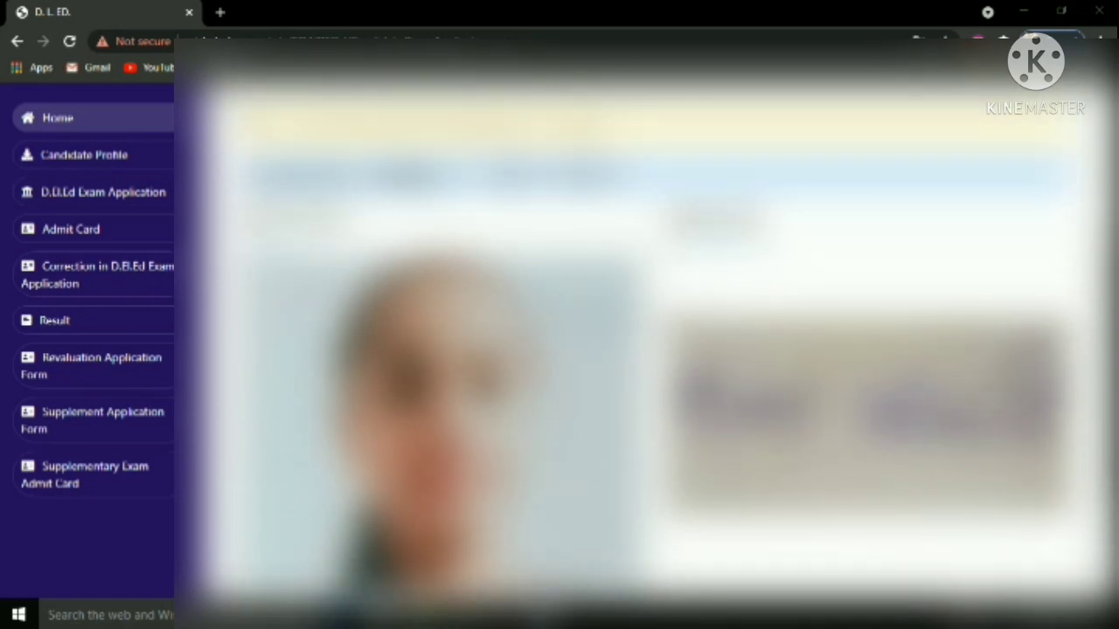
Finish checking the candidate's photo and signature and proceed to the Enclosure section
scroll(647, 332, down, 2)
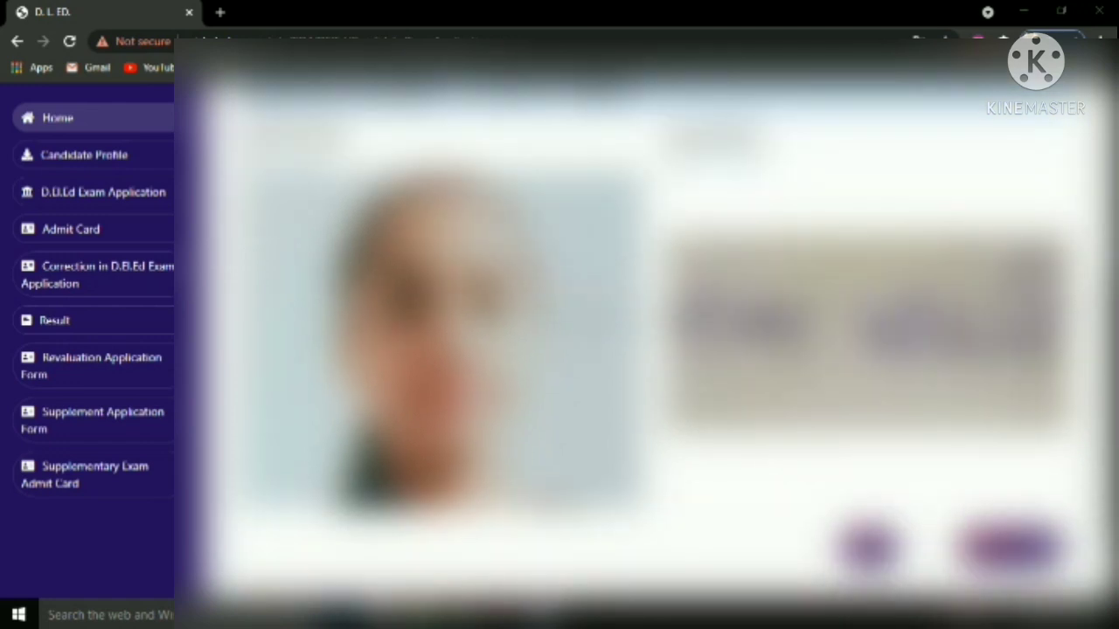
scroll(647, 332, down, 2)
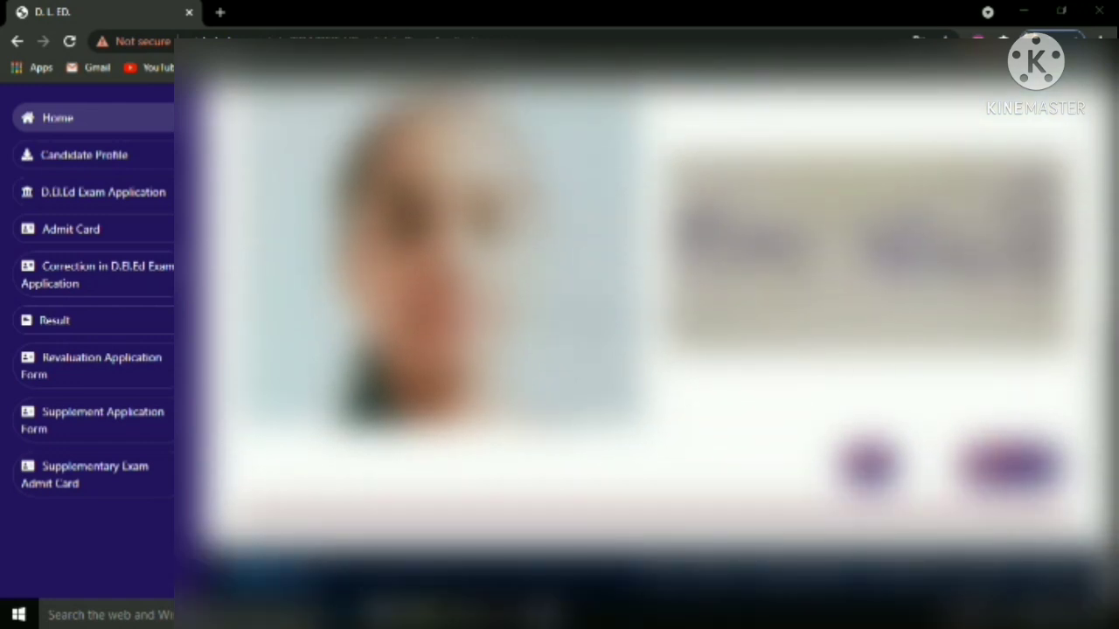
click(1009, 466)
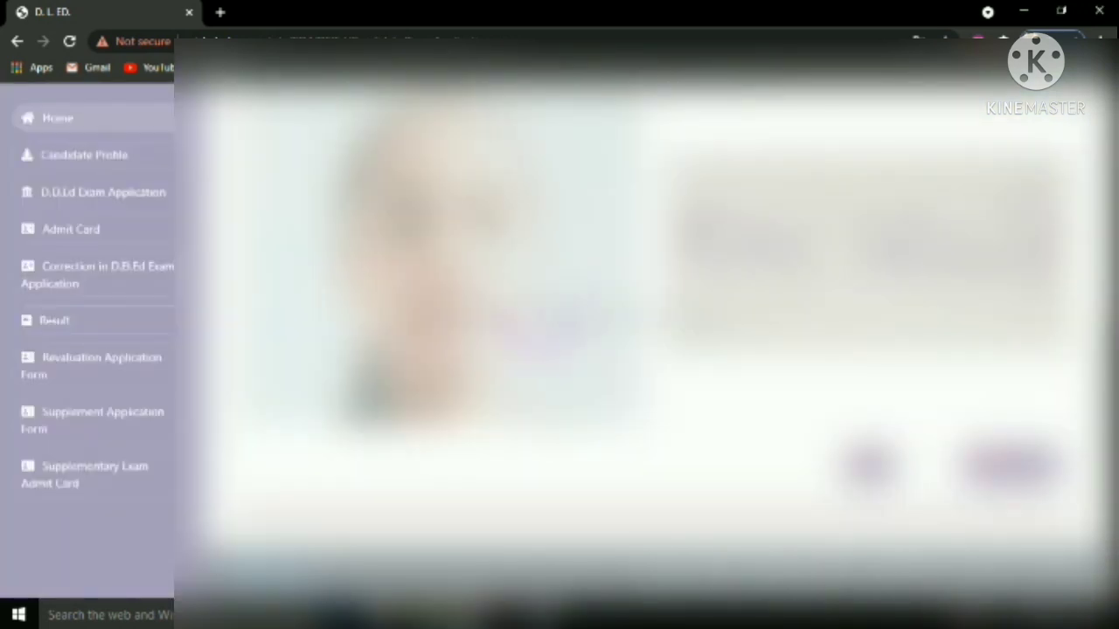
Start the Secondary / Equivalent Marksheet upload and choose DSP.jpg from the Desktop as the attachment
scroll(504, 379, up, 1)
scroll(504, 379, down, 1)
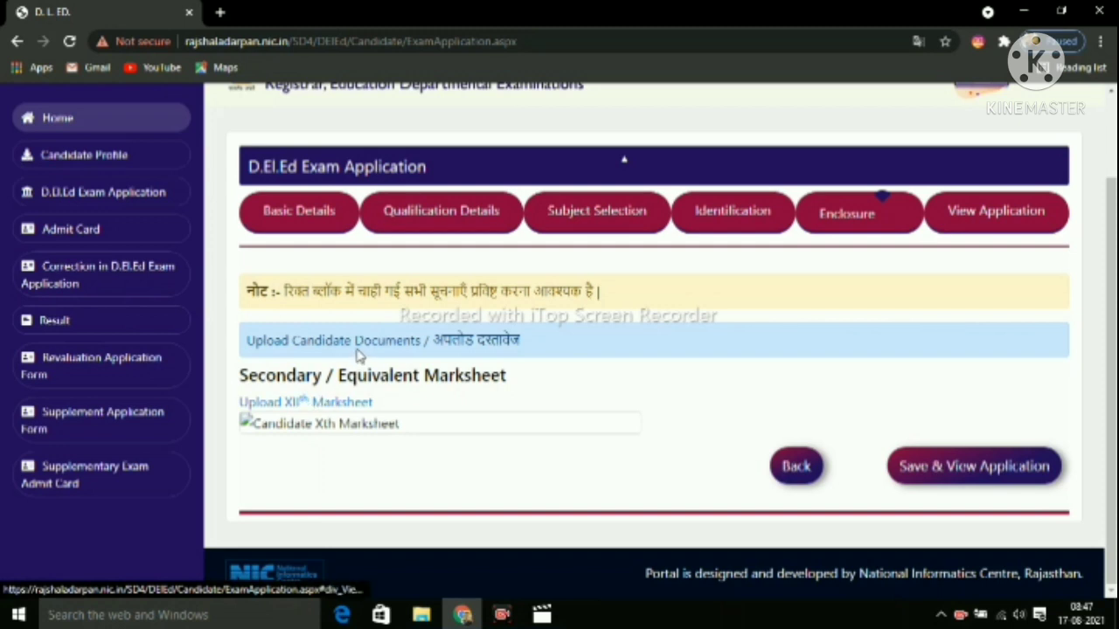
click(329, 405)
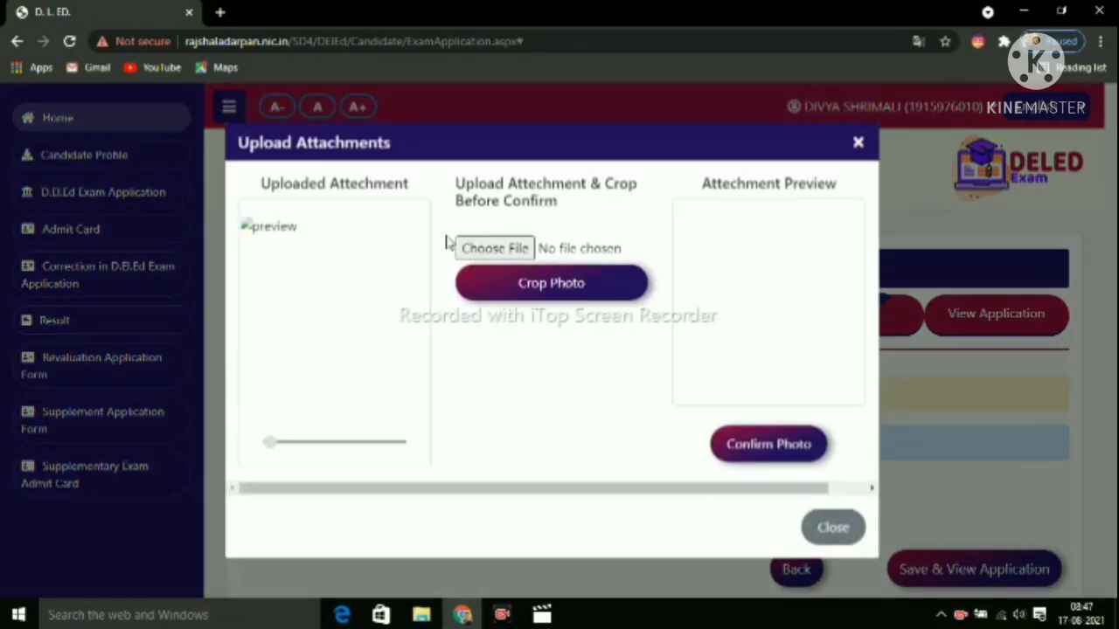
click(506, 250)
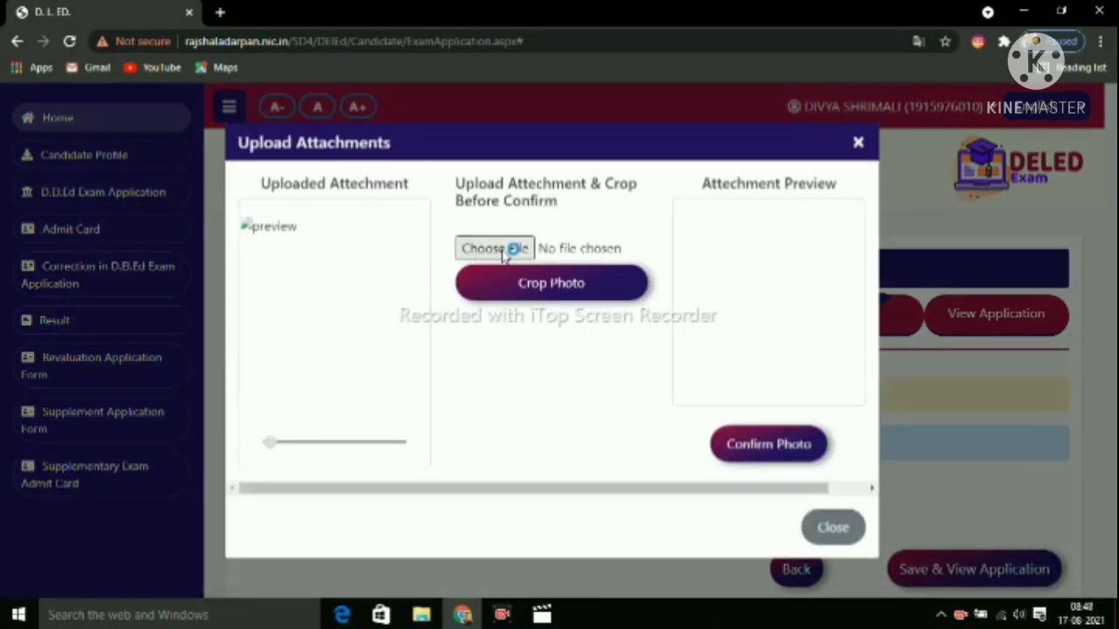
click(503, 250)
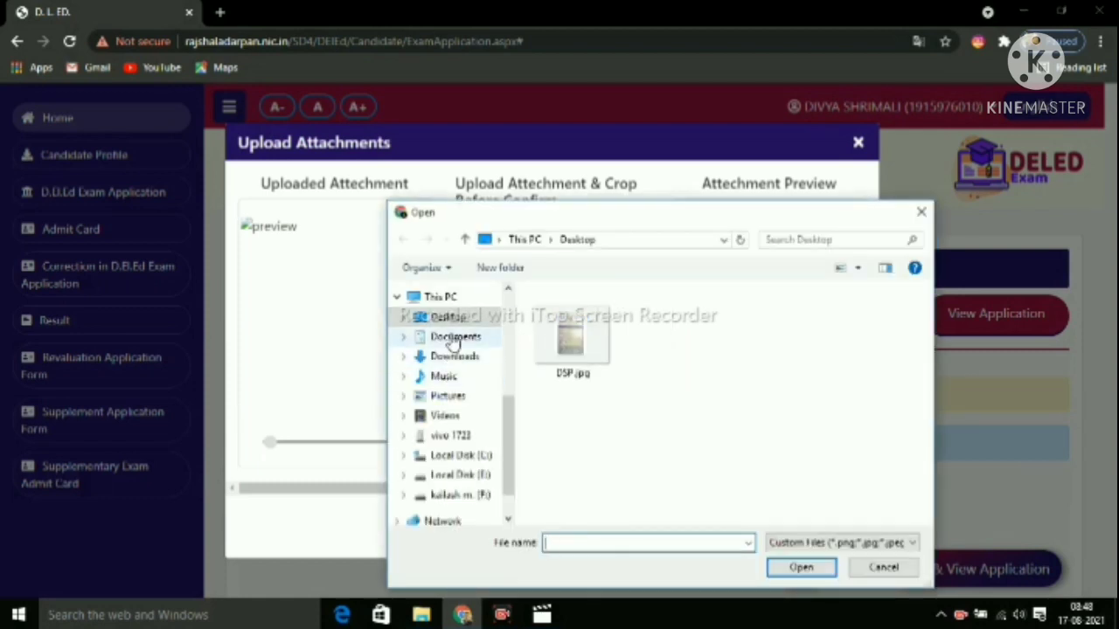
double_click(577, 339)
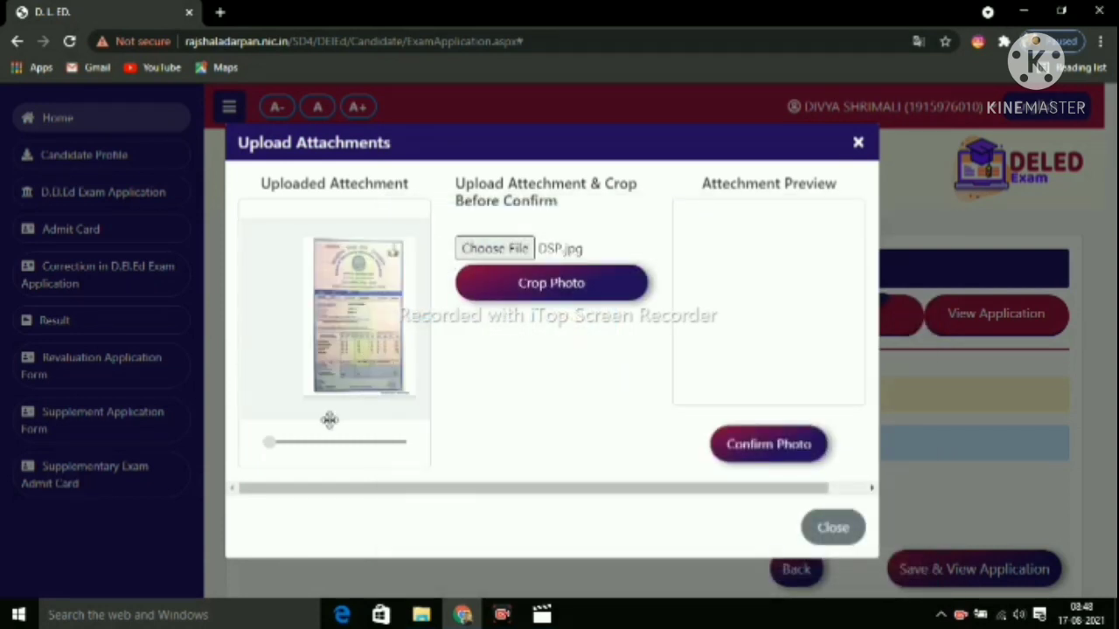
Position the marksheet image within the crop frame, crop it and confirm the attachment
mouse_move(269, 443)
mouse_down()
mouse_move(349, 450)
mouse_move(268, 445)
mouse_up()
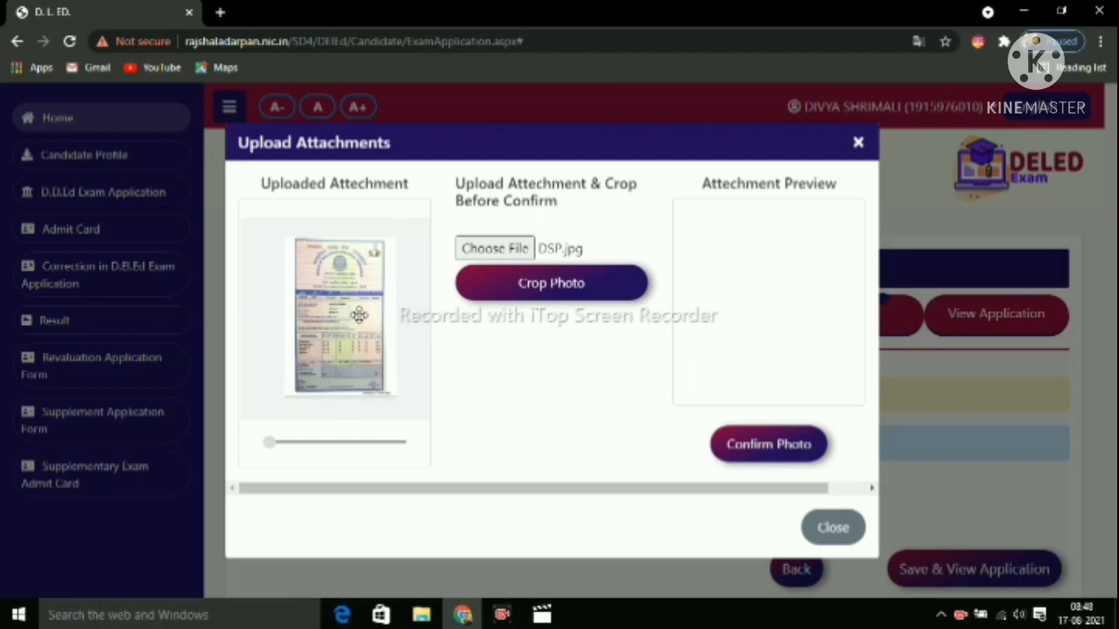
click(564, 293)
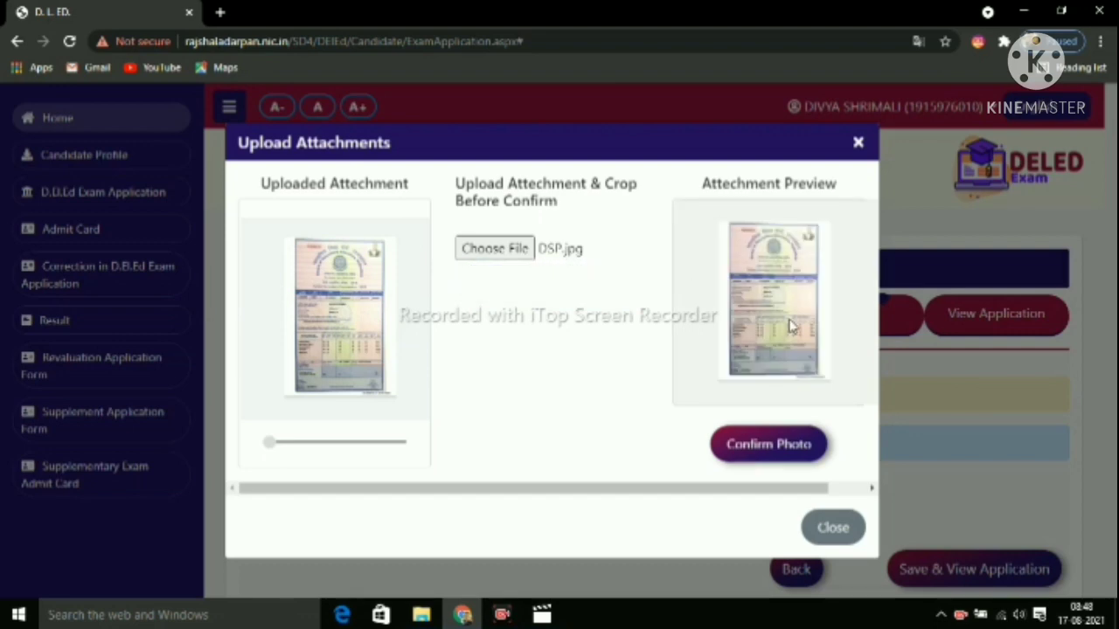
click(769, 445)
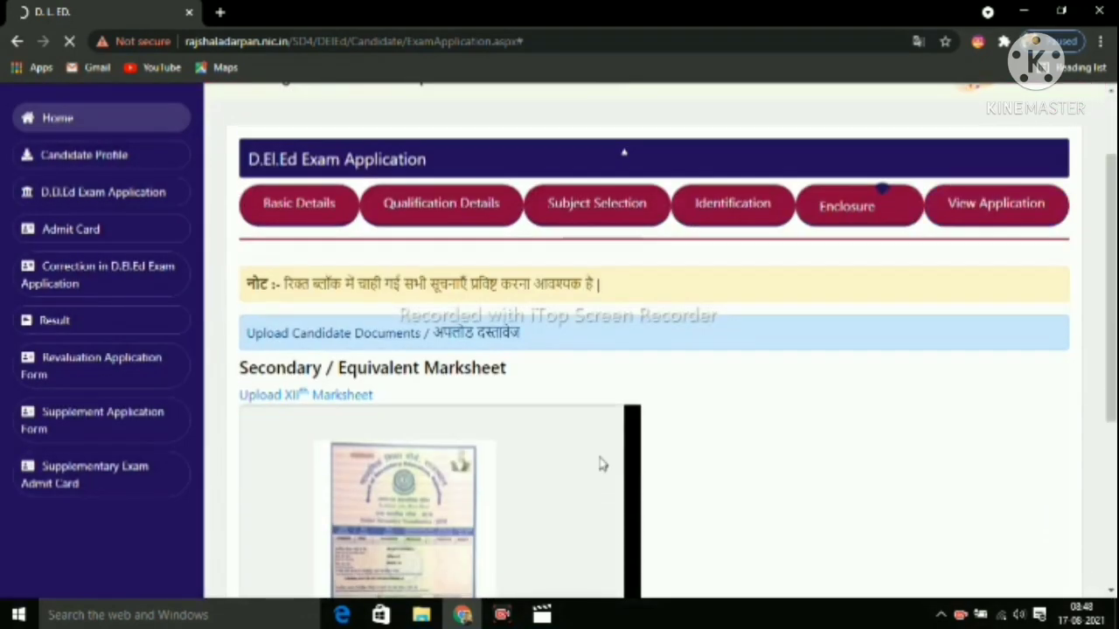
Check the marksheet in the Enclosure section, save it and proceed to the application view
scroll(603, 464, down, 3)
scroll(446, 434, down, 1)
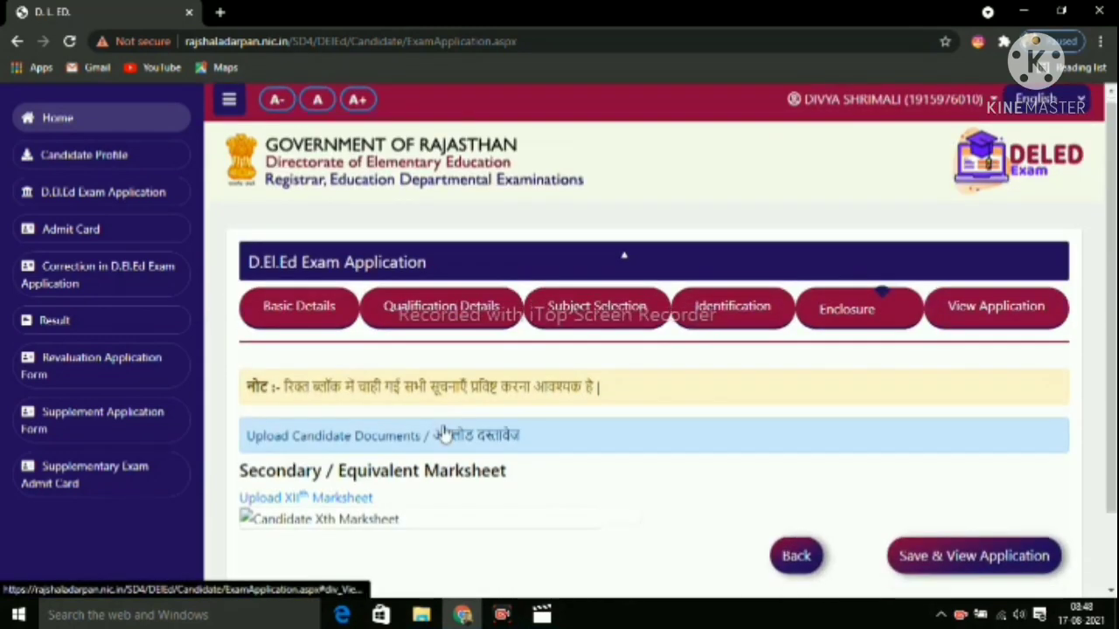
scroll(444, 434, down, 2)
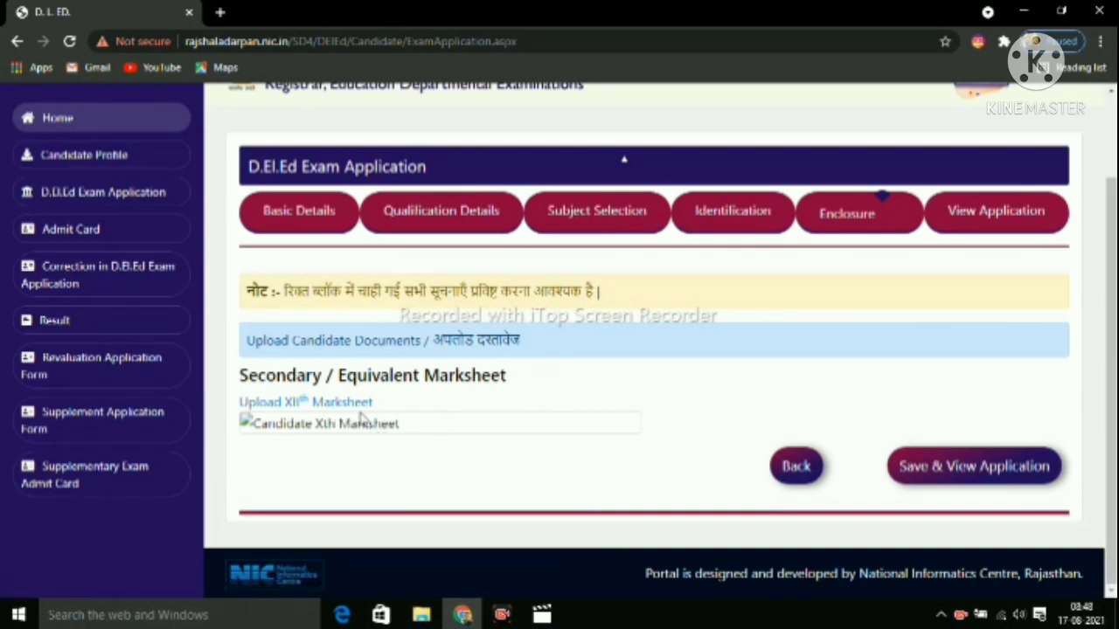
scroll(405, 420, up, 2)
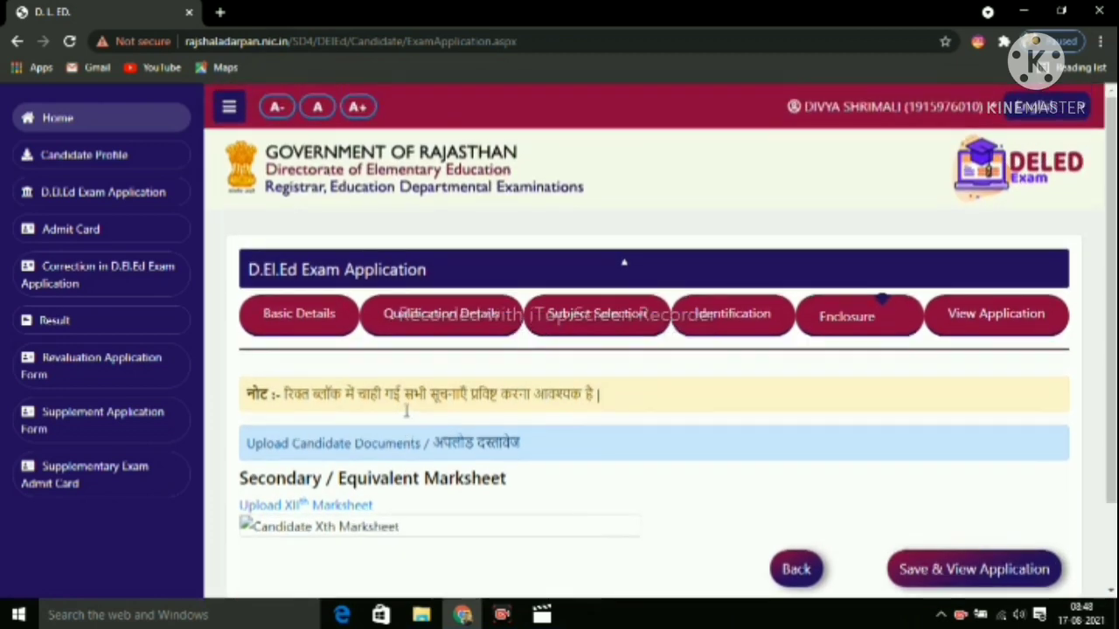
scroll(660, 468, down, 2)
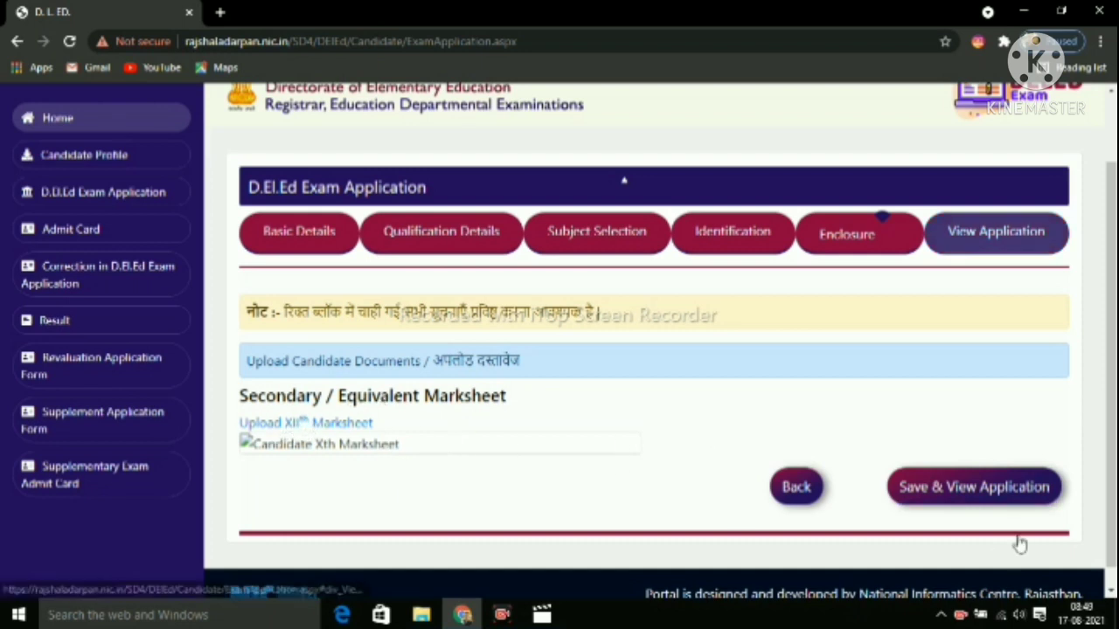
click(968, 490)
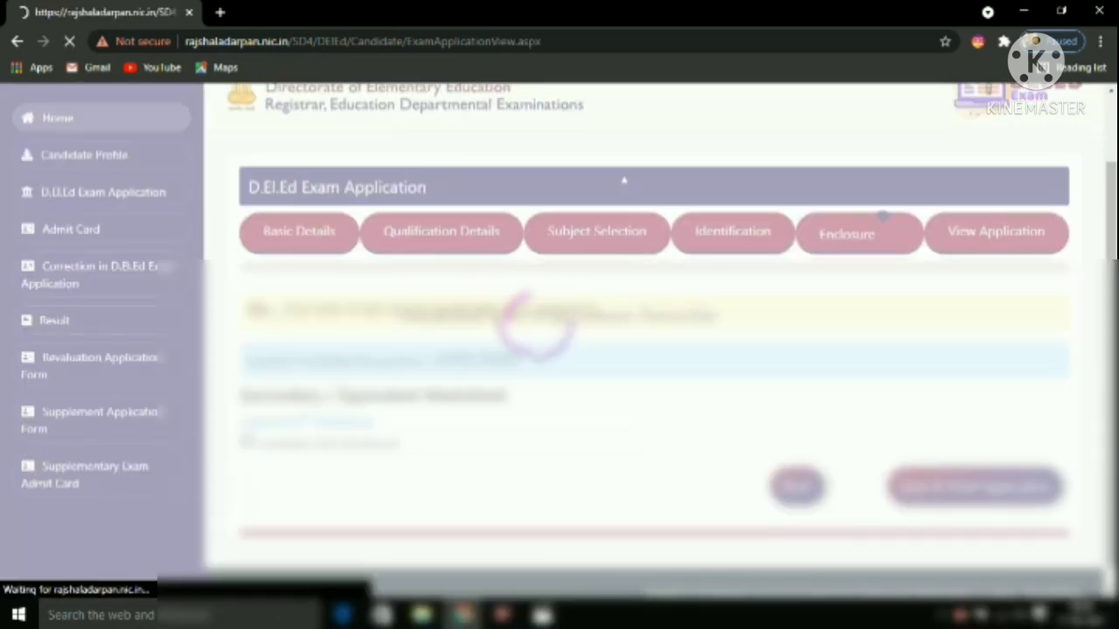
Review the basic, college, contact, qualification and last exam details in the application preview
scroll(894, 475, down, 3)
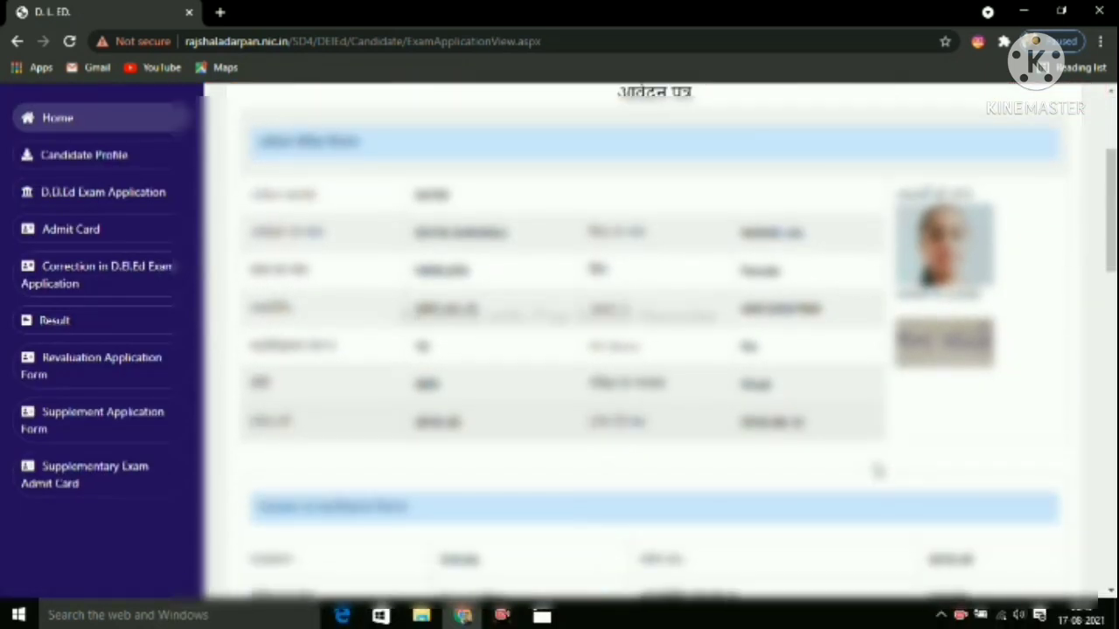
scroll(839, 459, up, 2)
scroll(813, 450, up, 1)
scroll(769, 402, down, 3)
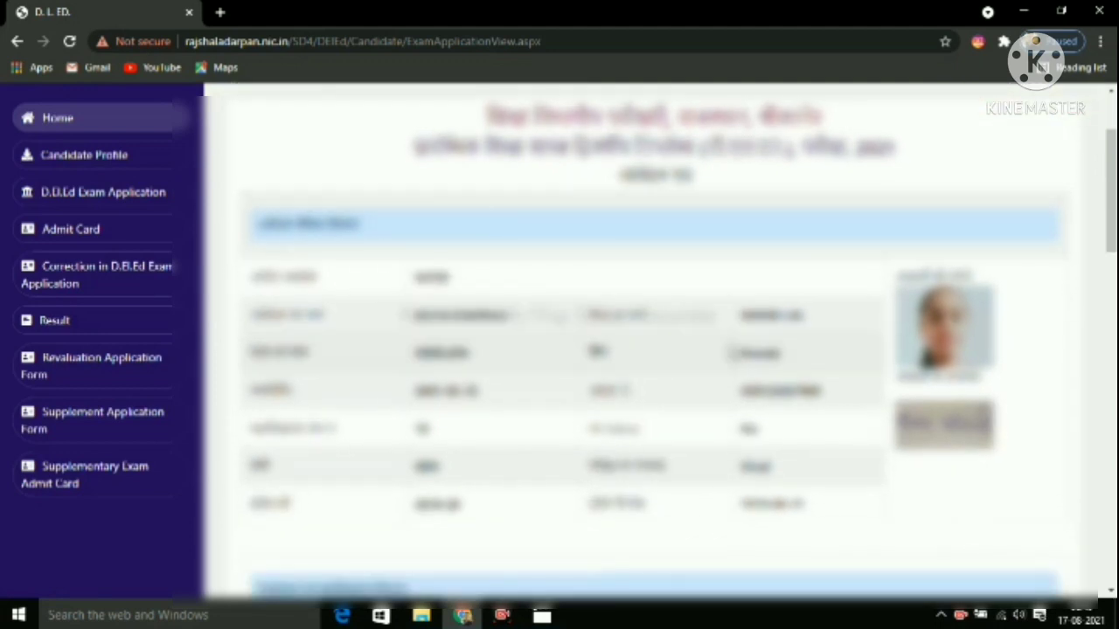
scroll(732, 352, down, 5)
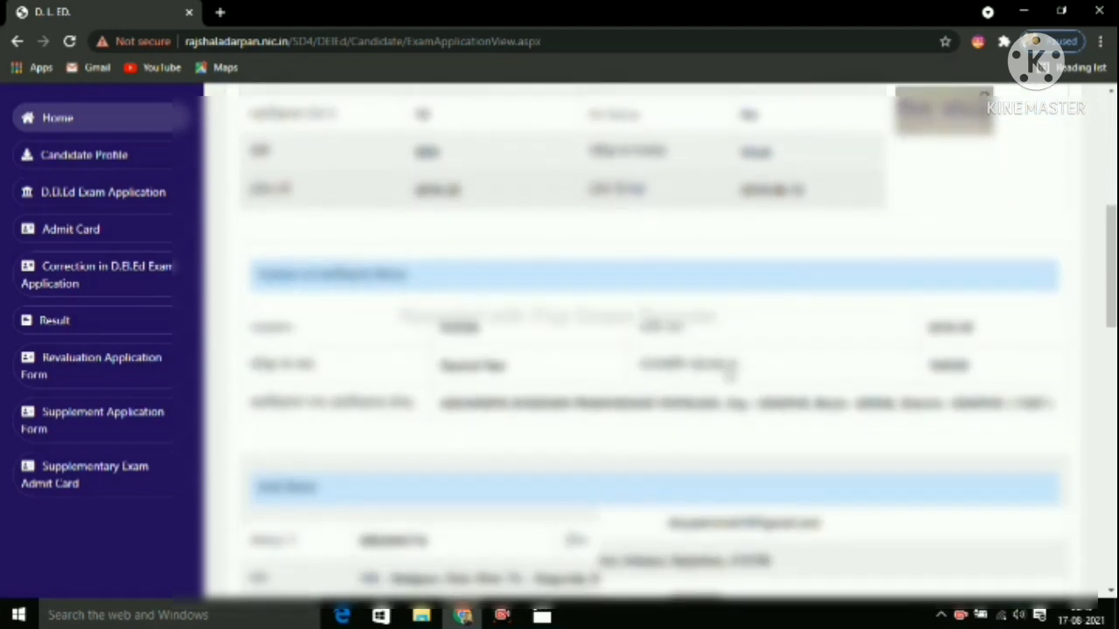
scroll(734, 419, down, 8)
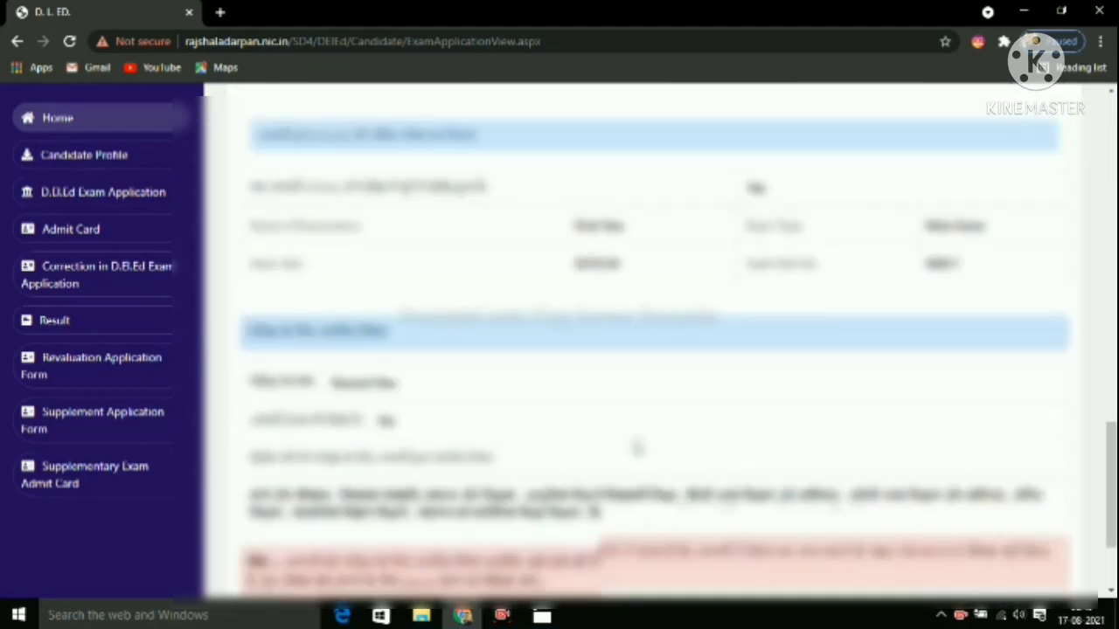
scroll(637, 440, down, 1)
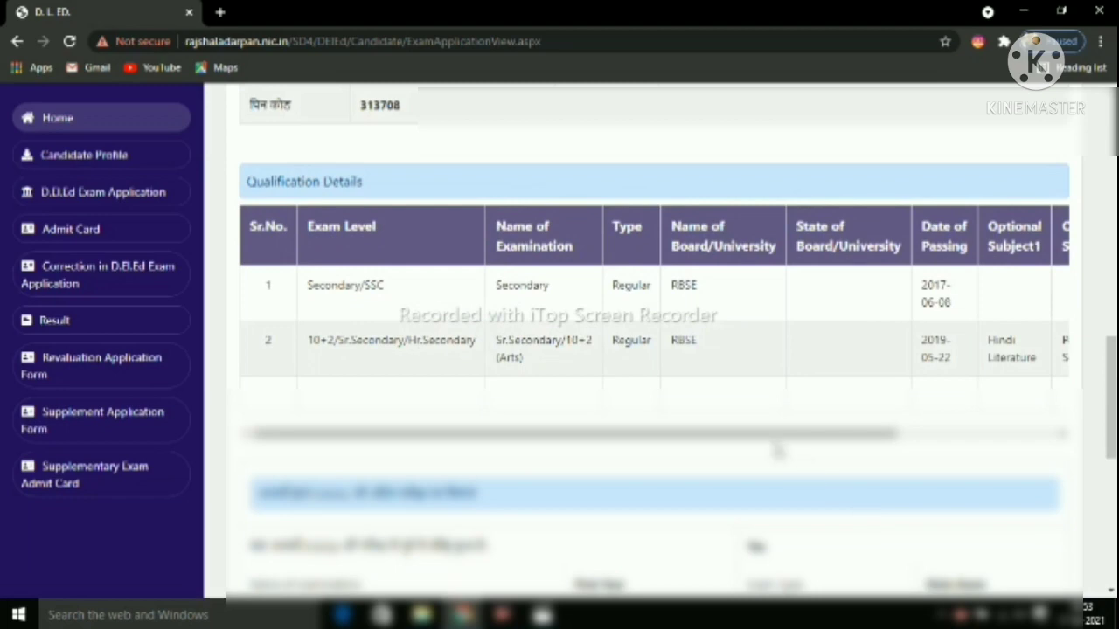
Check the selected second-year subjects, final submit the exam application and confirm the submission
scroll(782, 398, down, 5)
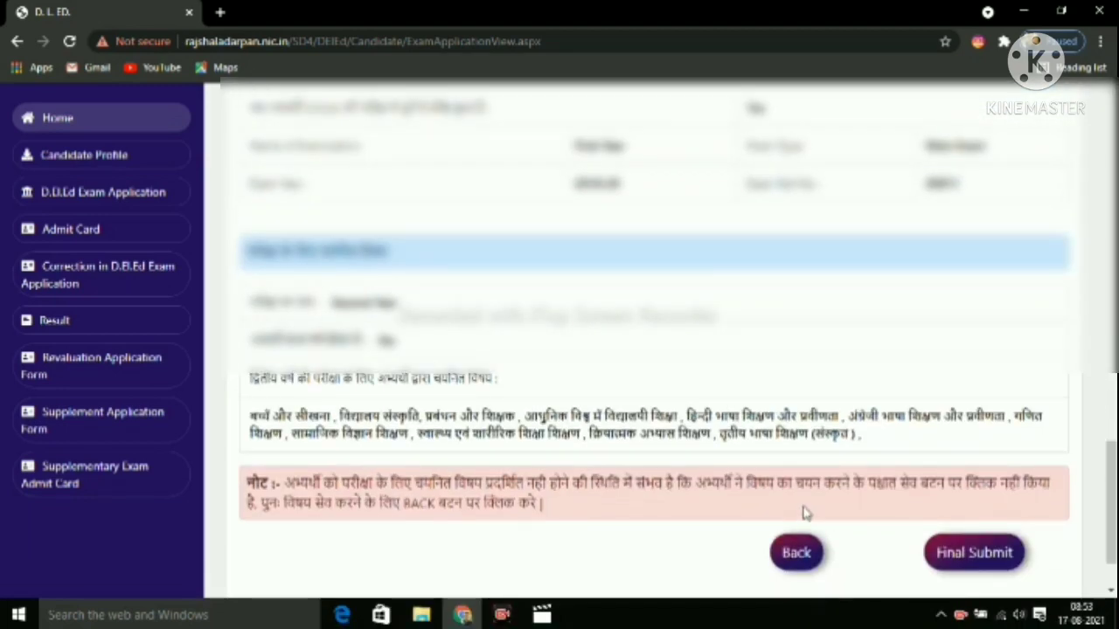
scroll(808, 513, down, 2)
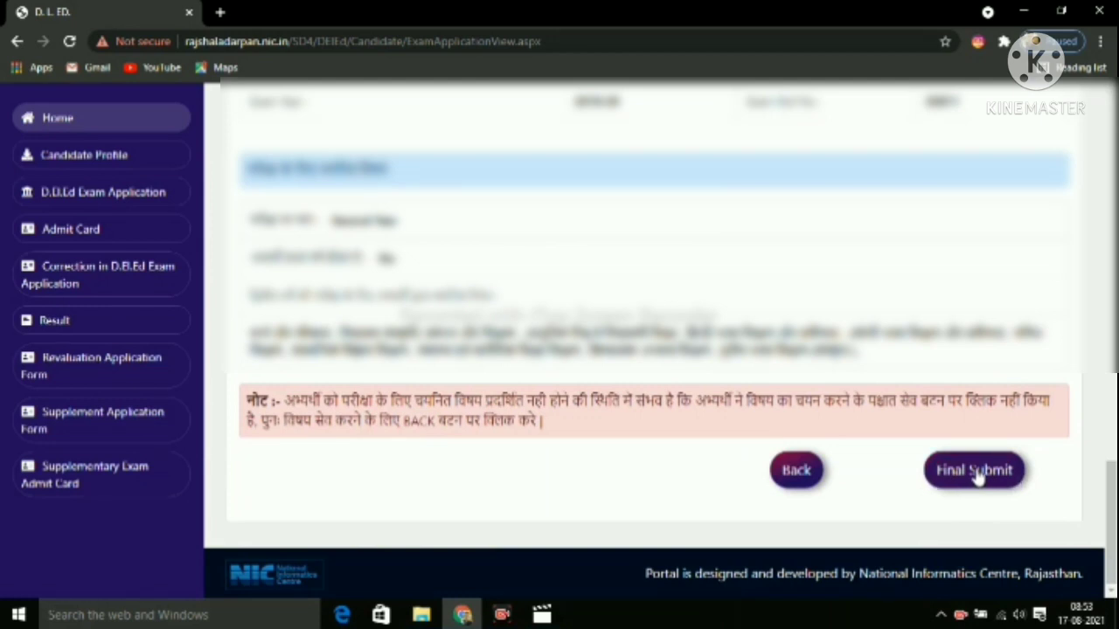
click(974, 470)
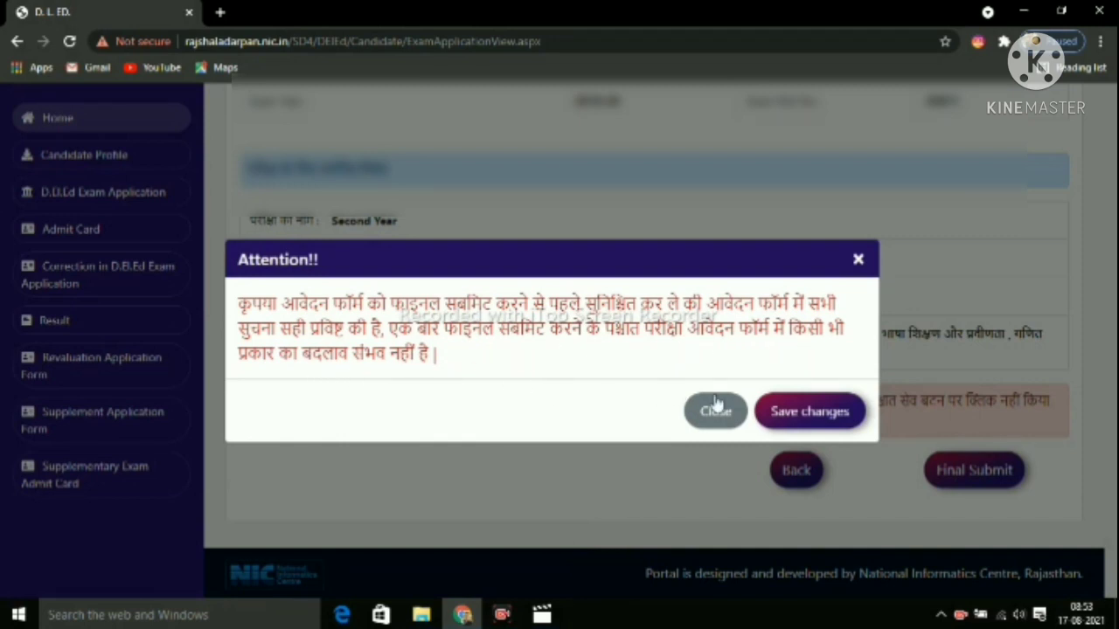
click(810, 412)
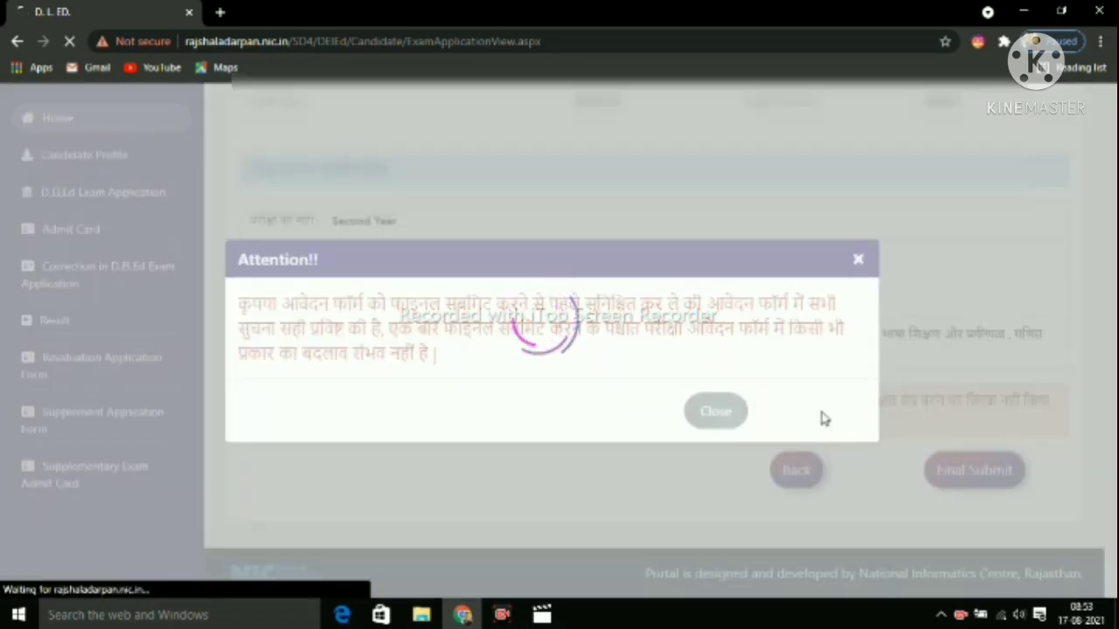
Examine the submitted application, including its submission date and the section for cancelling an incorrect application
scroll(762, 417, down, 3)
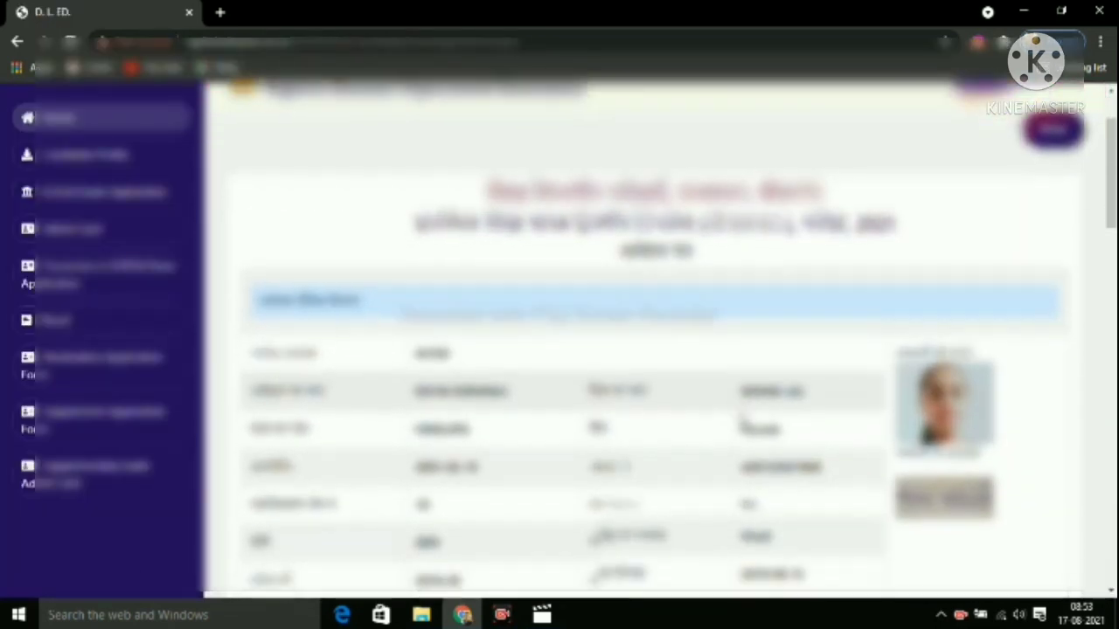
scroll(739, 420, down, 10)
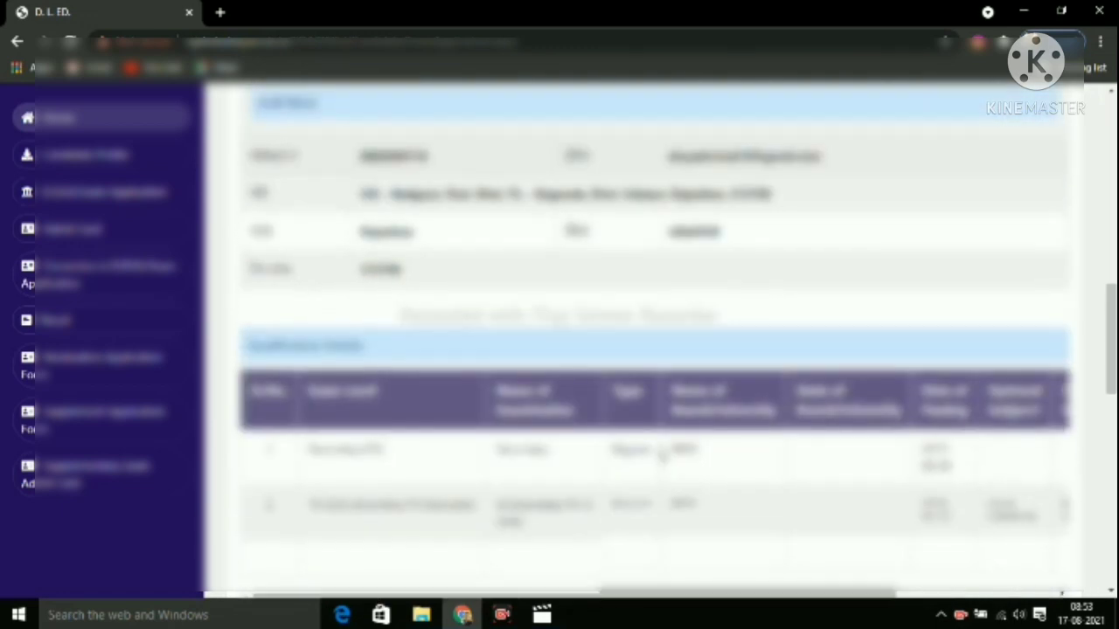
scroll(662, 452, down, 8)
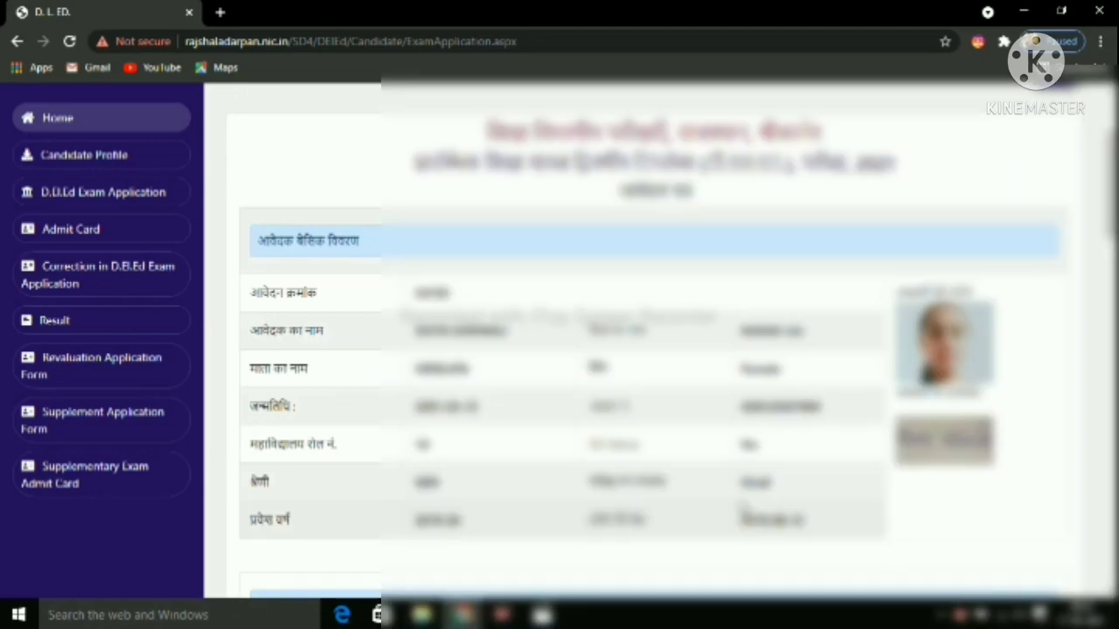
scroll(592, 337, down, 5)
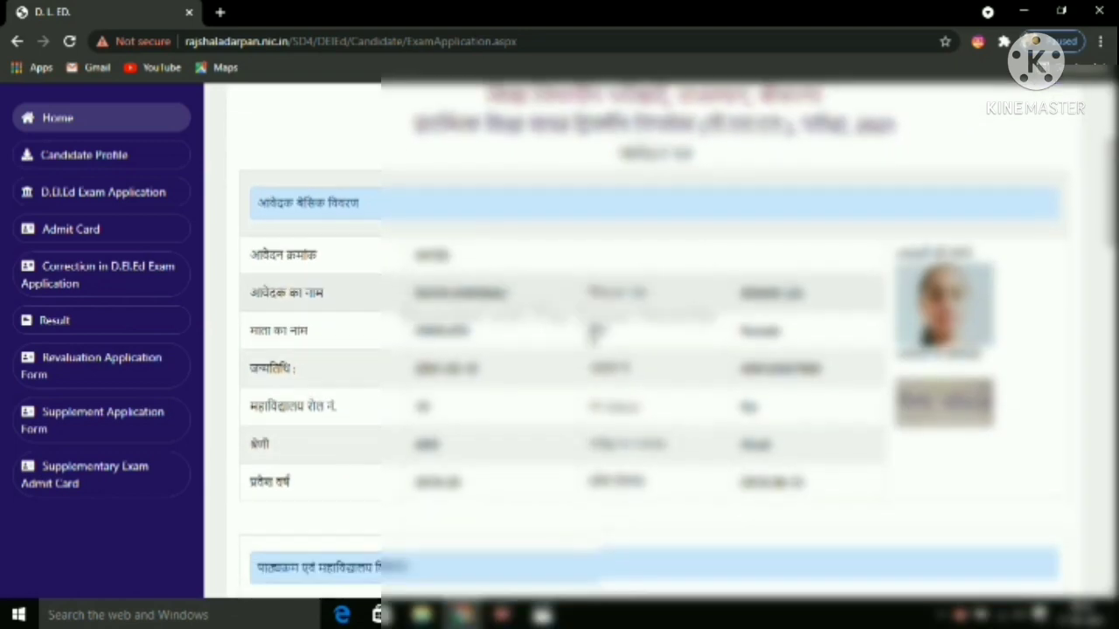
scroll(597, 345, down, 9)
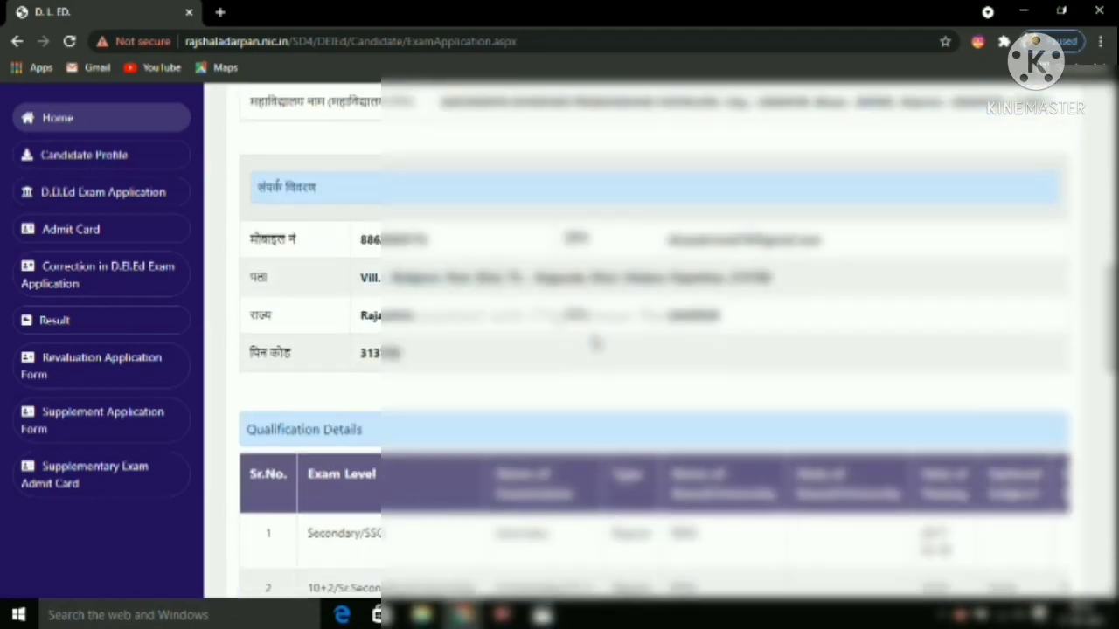
scroll(600, 350, down, 4)
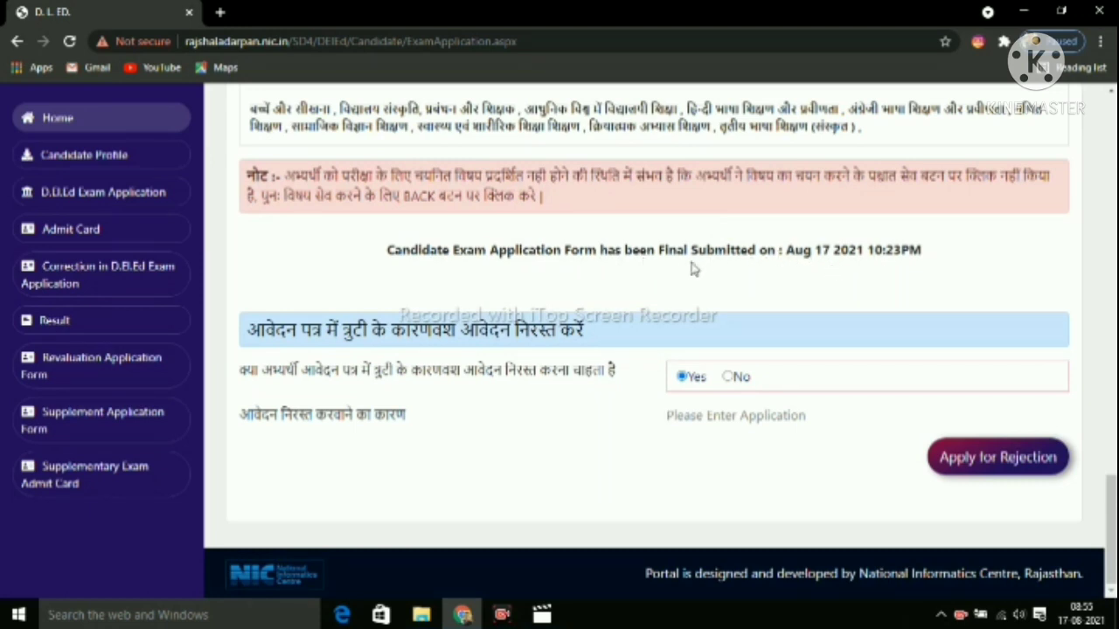
scroll(690, 269, up, 1)
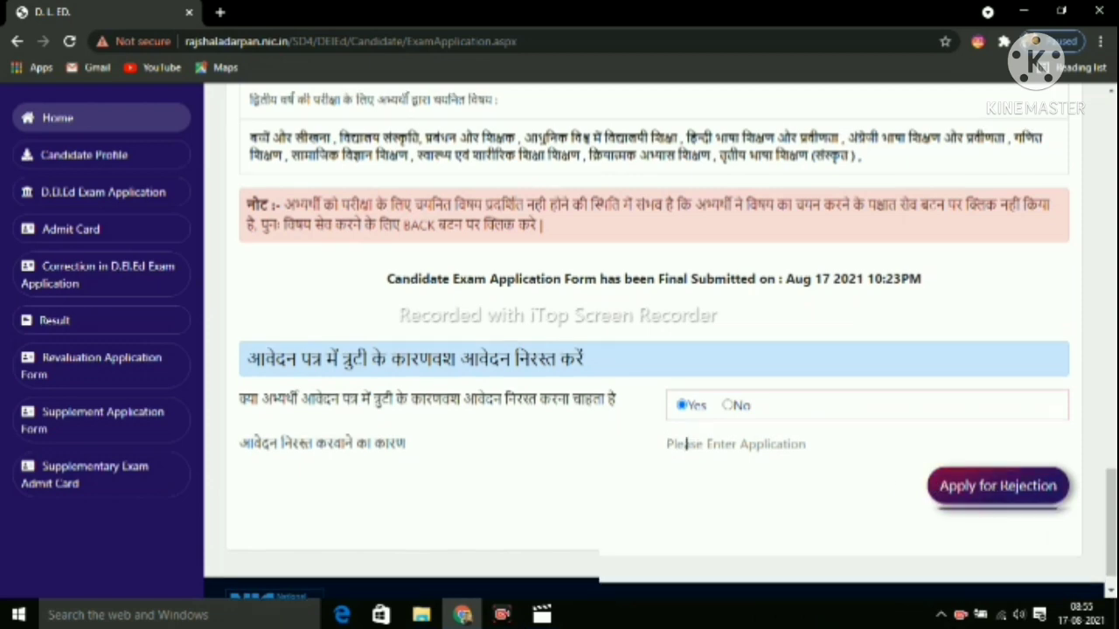
Print all pages of the submitted application form in colour and portrait layout with Microsoft Print to PDF
scroll(698, 486, up, 3)
scroll(698, 486, up, 10)
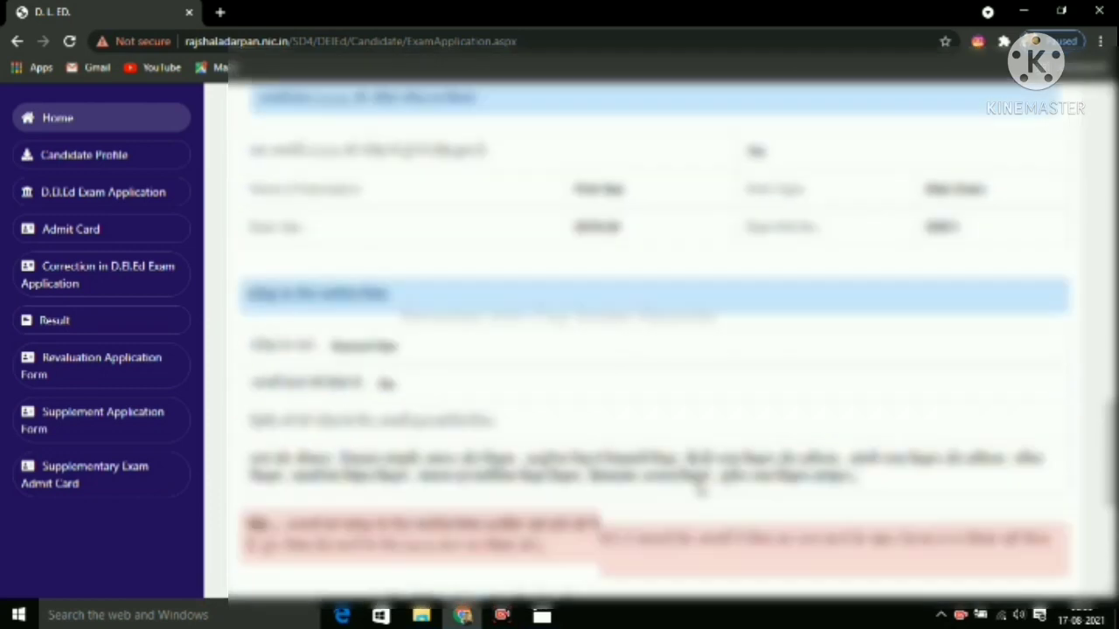
scroll(699, 464, up, 6)
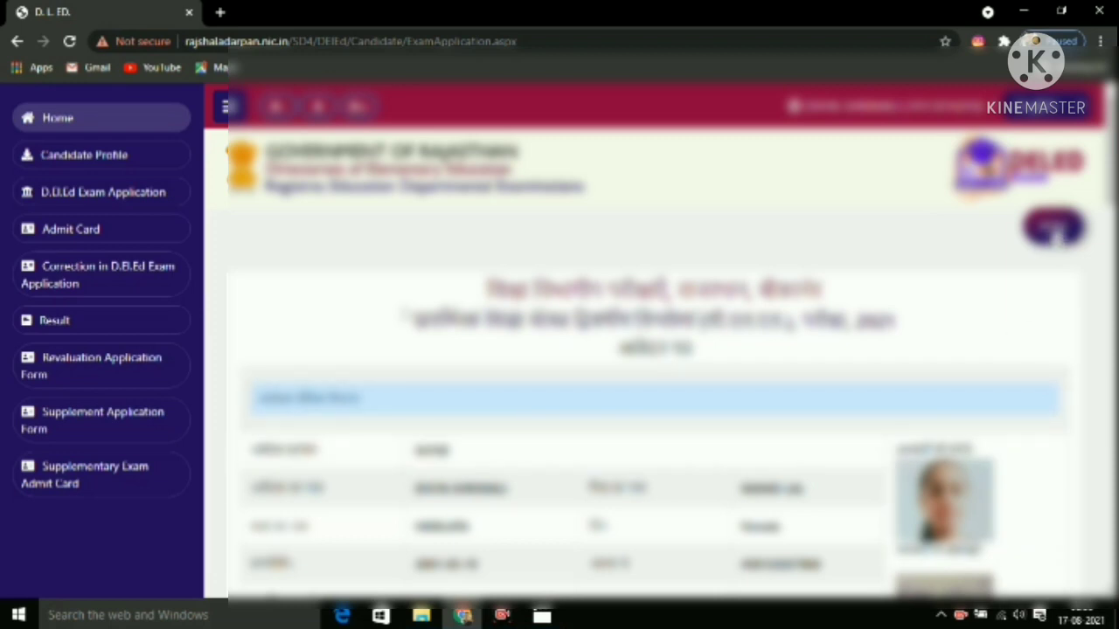
click(1053, 227)
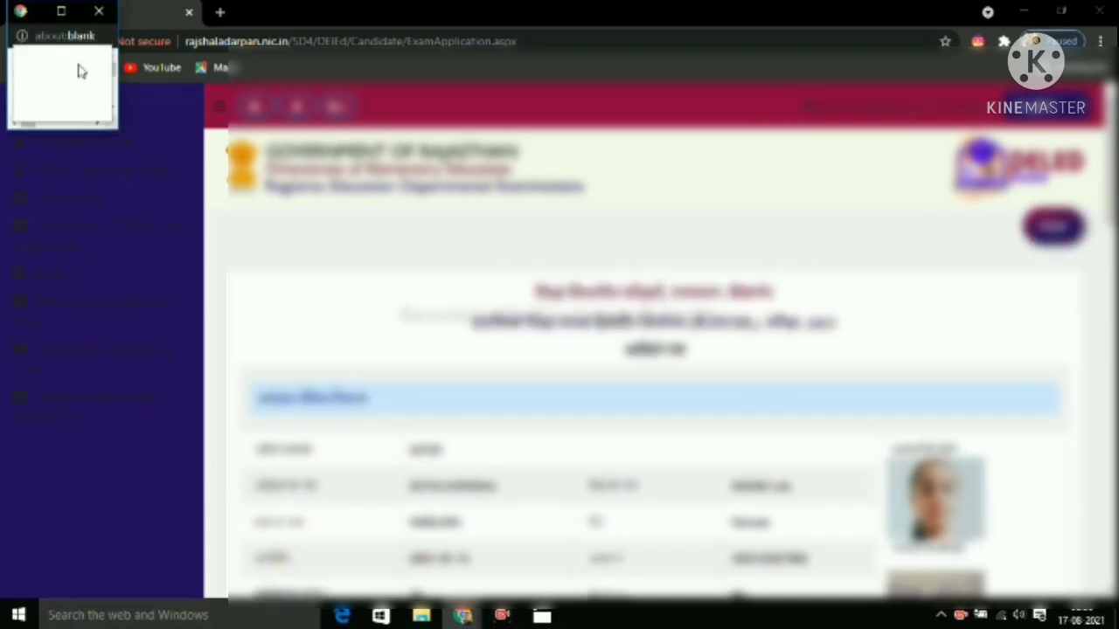
click(67, 13)
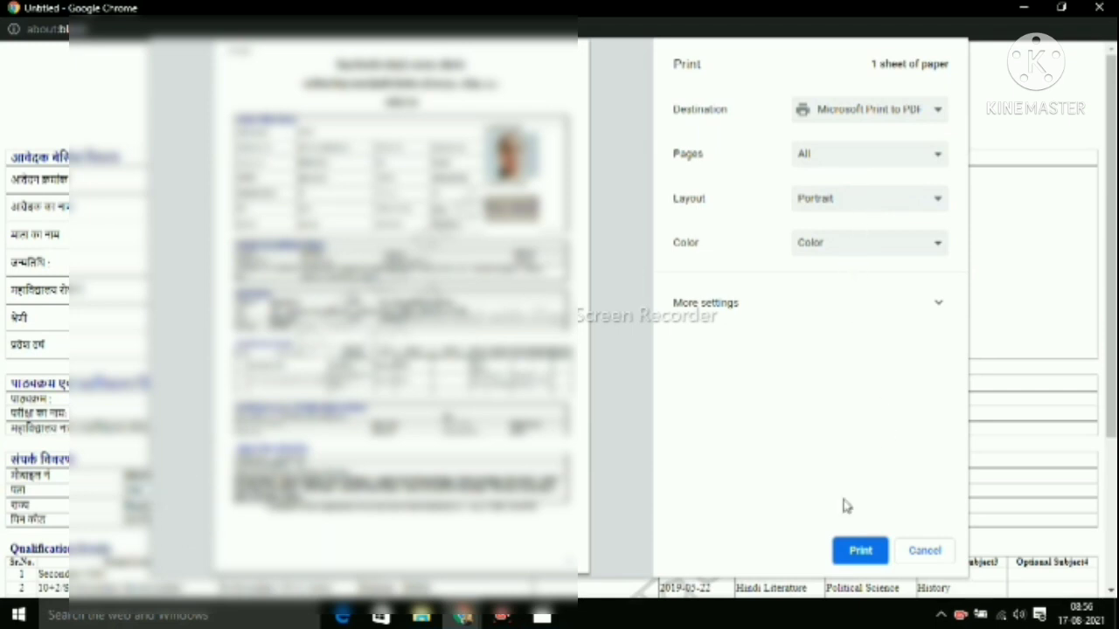
click(862, 557)
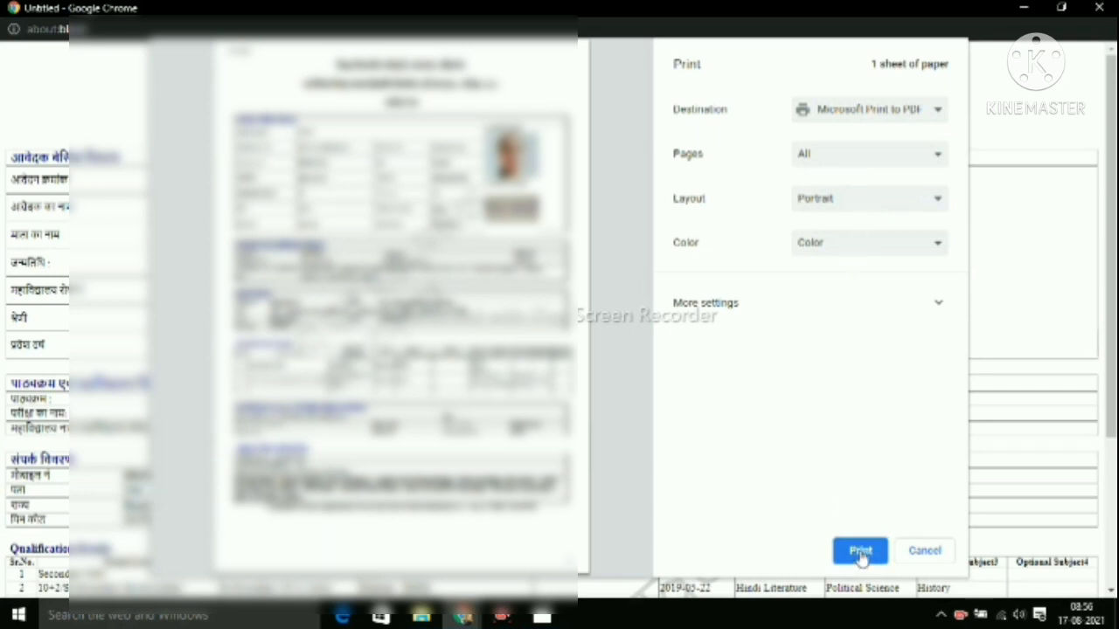